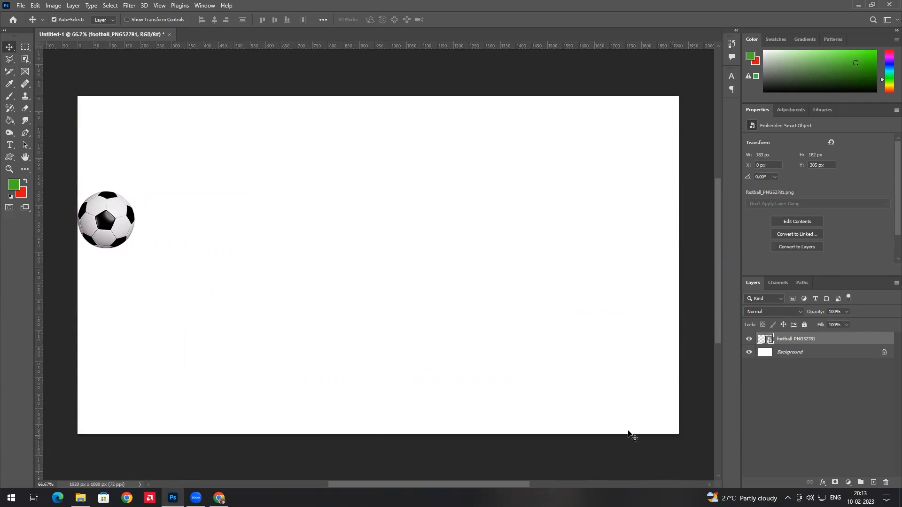
# Show the Timeline panel from the Window menu and set its mode to Create Frame Animation
pyautogui.click(205, 5)
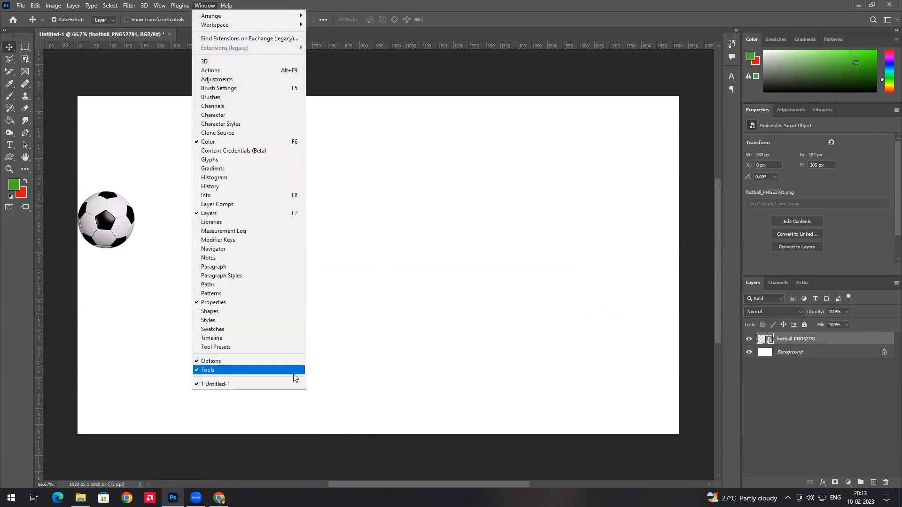
pyautogui.click(252, 338)
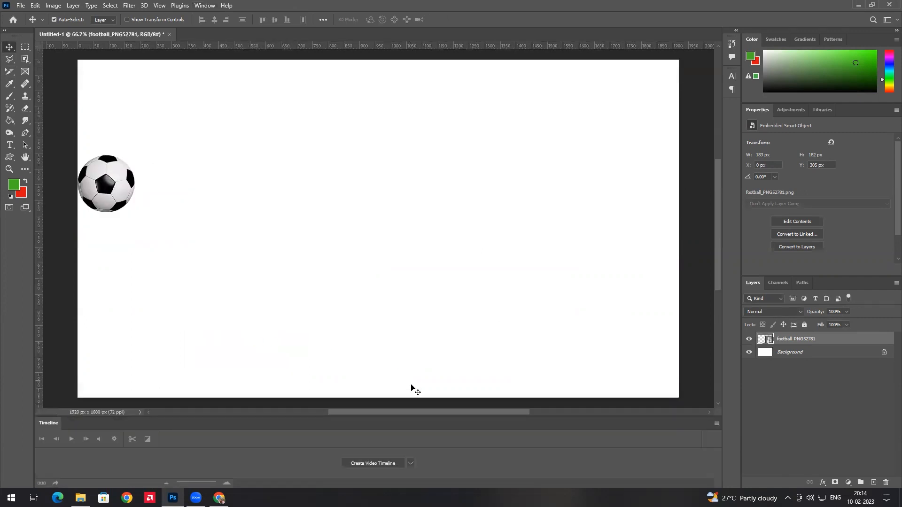
pyautogui.click(410, 462)
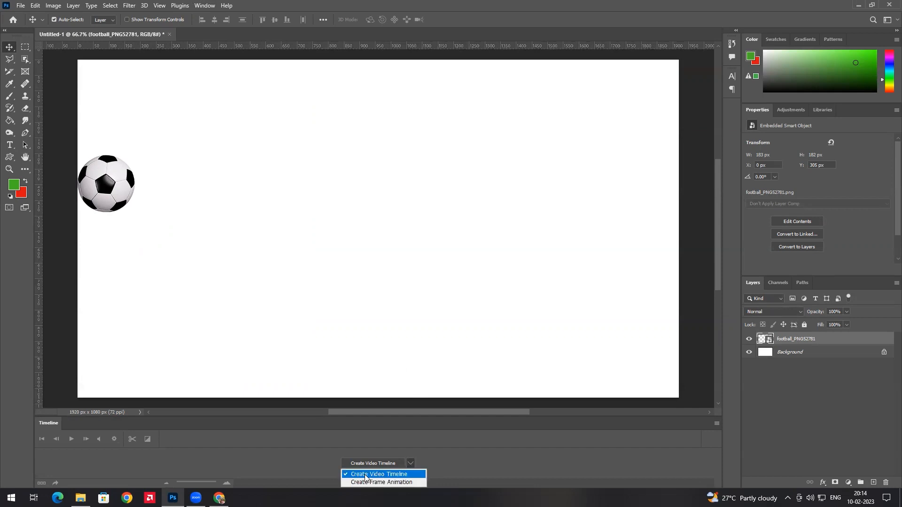
pyautogui.click(437, 455)
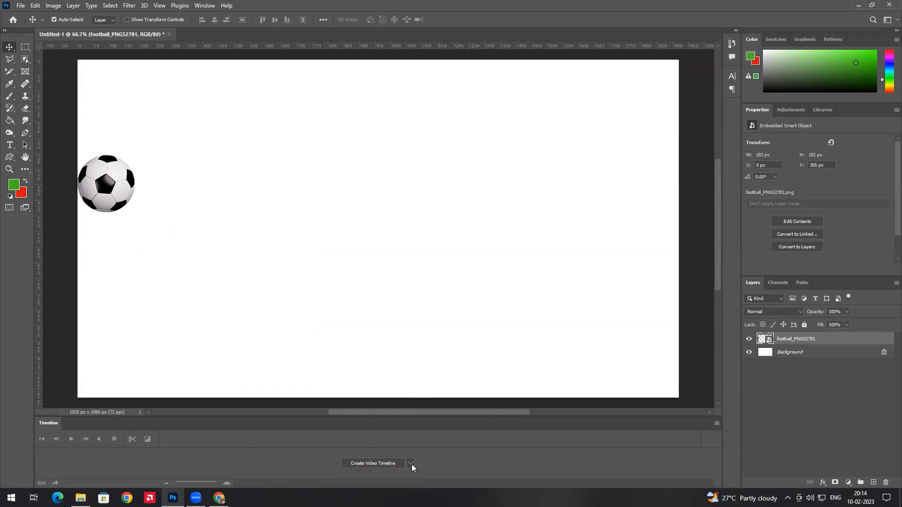
pyautogui.click(412, 464)
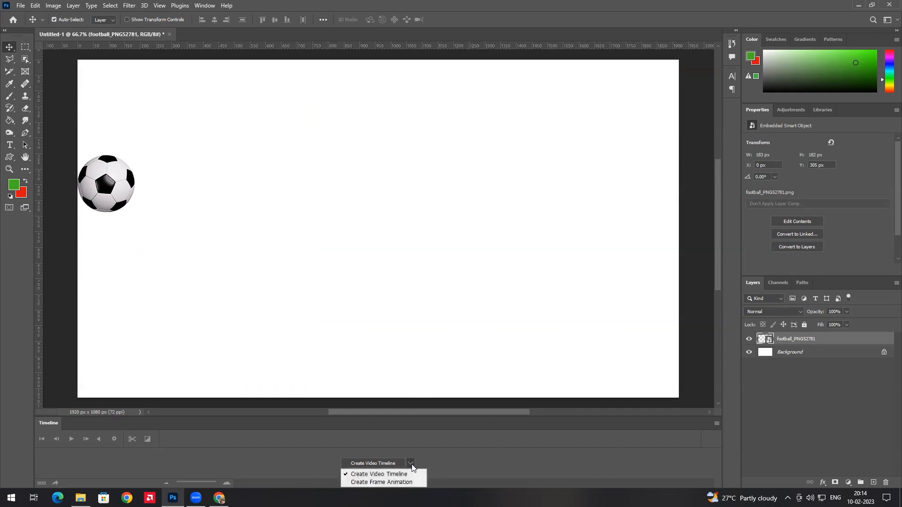
pyautogui.click(383, 482)
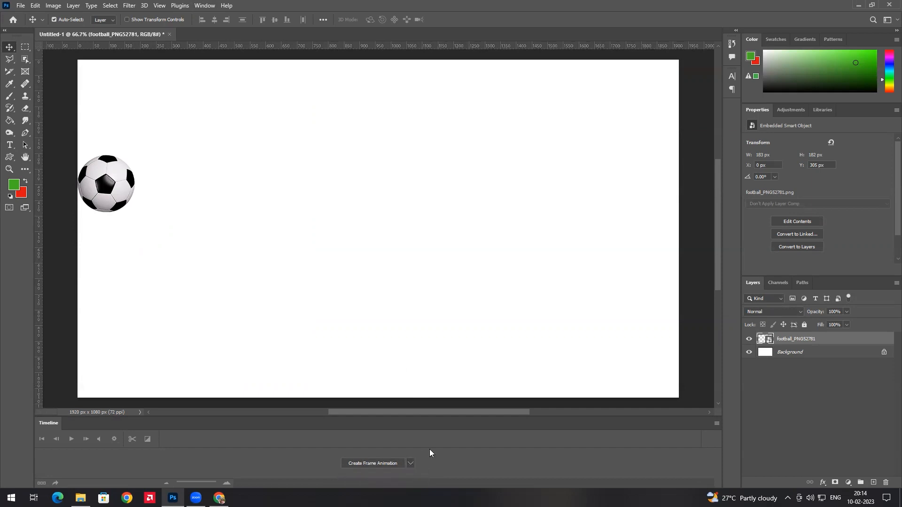
# Create the frame animation, giving frame 1 with the football at the left edge
pyautogui.click(366, 463)
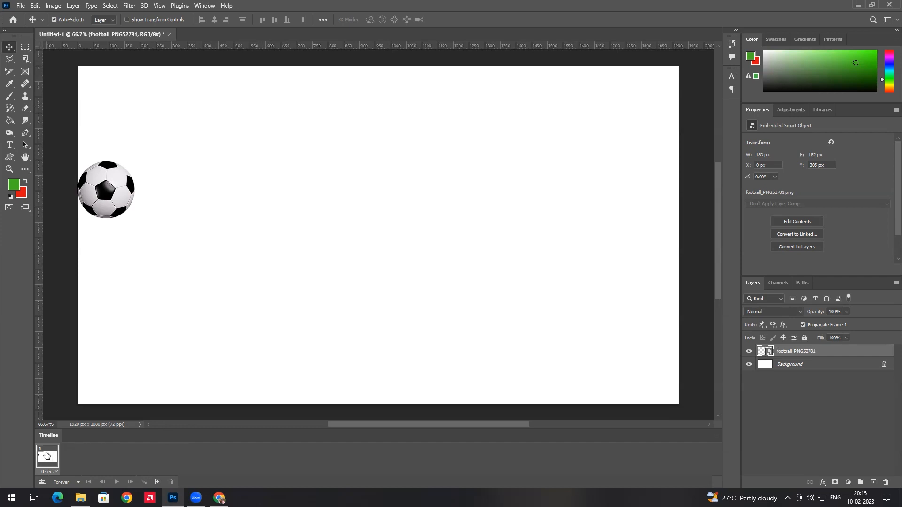
# Duplicate frame 1 as frame 2 and move the football to the bottom centre (X 843, Y 898 px)
pyautogui.click(158, 482)
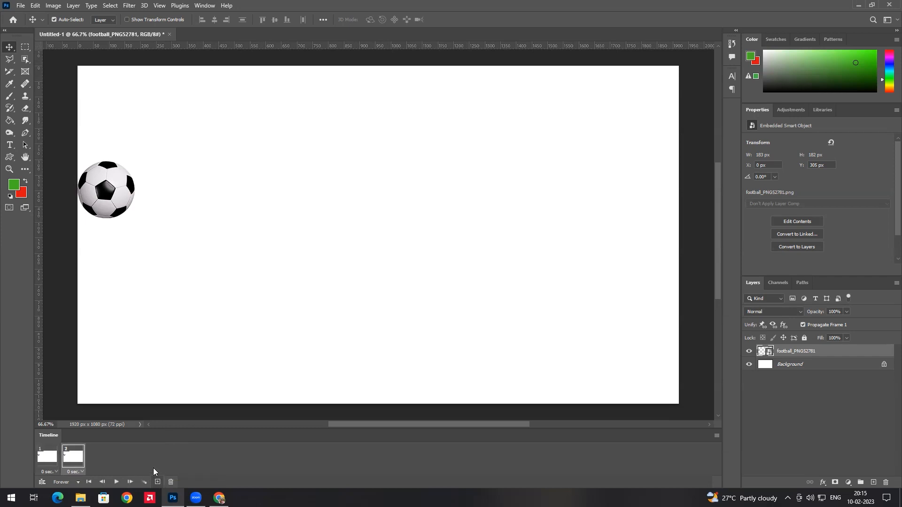
pyautogui.click(46, 458)
pyautogui.click(72, 457)
pyautogui.click(50, 461)
pyautogui.click(69, 458)
pyautogui.click(47, 456)
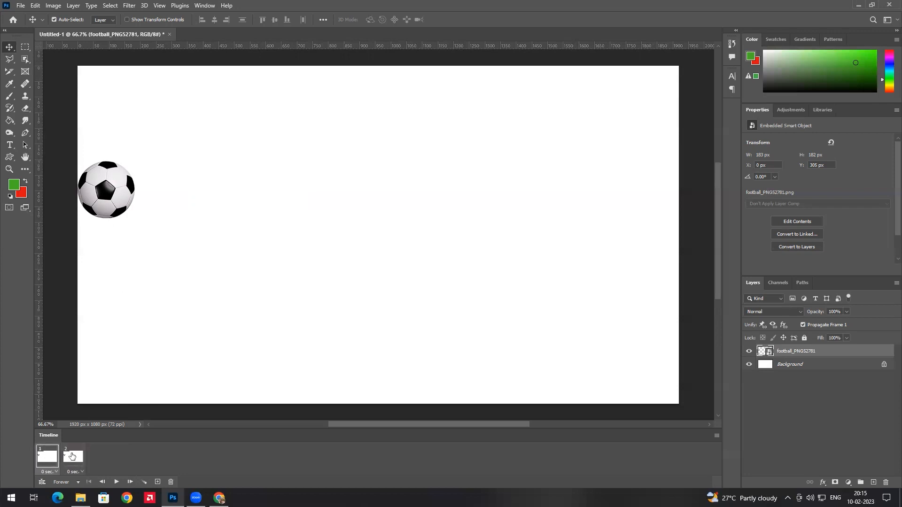
pyautogui.click(72, 457)
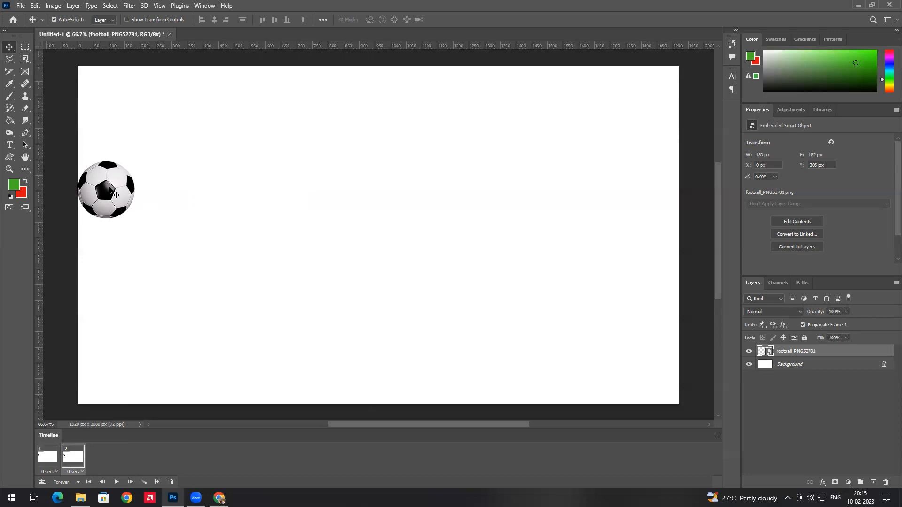
pyautogui.moveTo(109, 190); pyautogui.dragTo(378, 377)
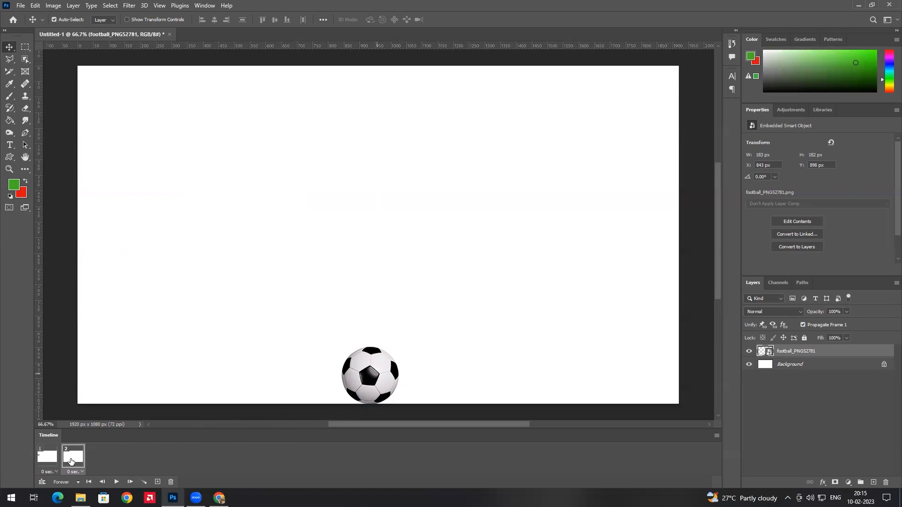
pyautogui.click(49, 462)
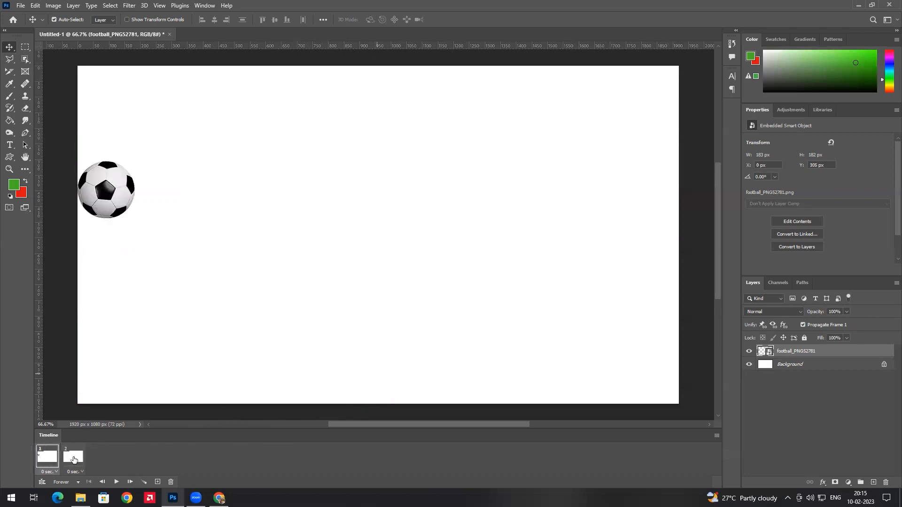
pyautogui.click(73, 460)
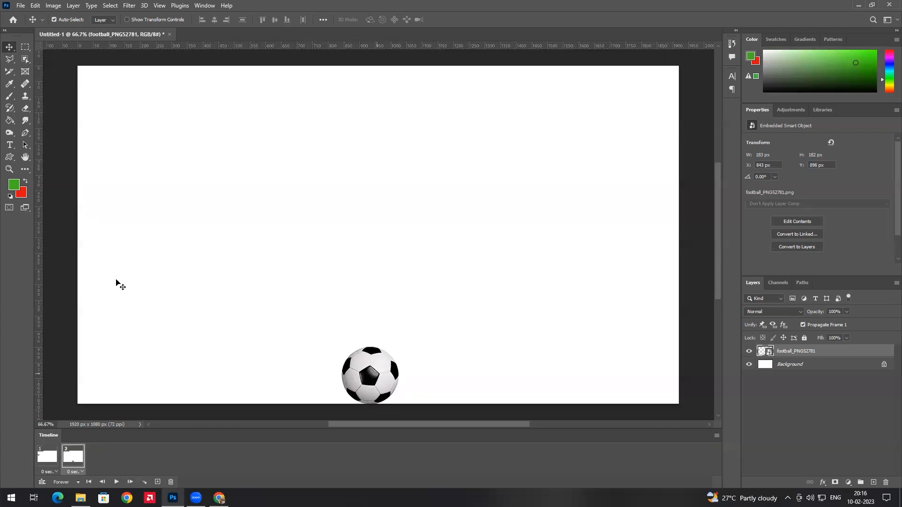
pyautogui.click(49, 459)
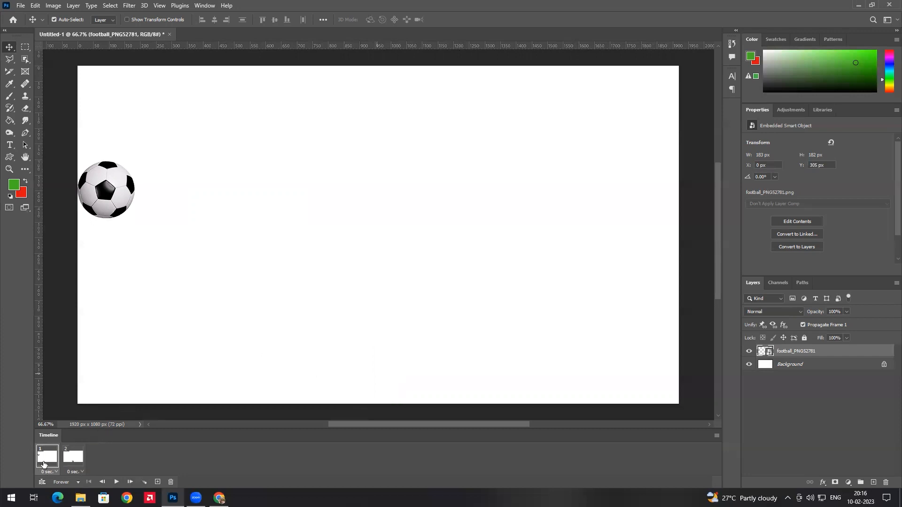
pyautogui.click(74, 453)
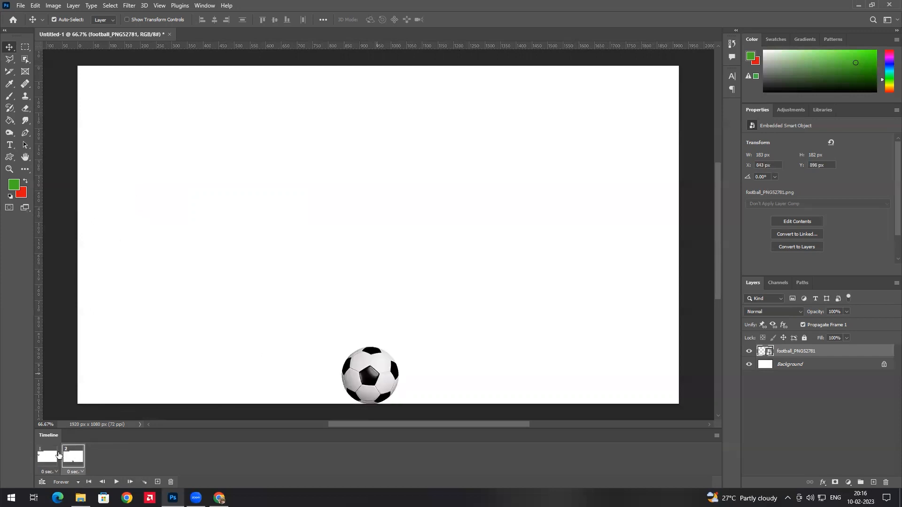
pyautogui.click(47, 459)
pyautogui.click(70, 458)
pyautogui.click(54, 456)
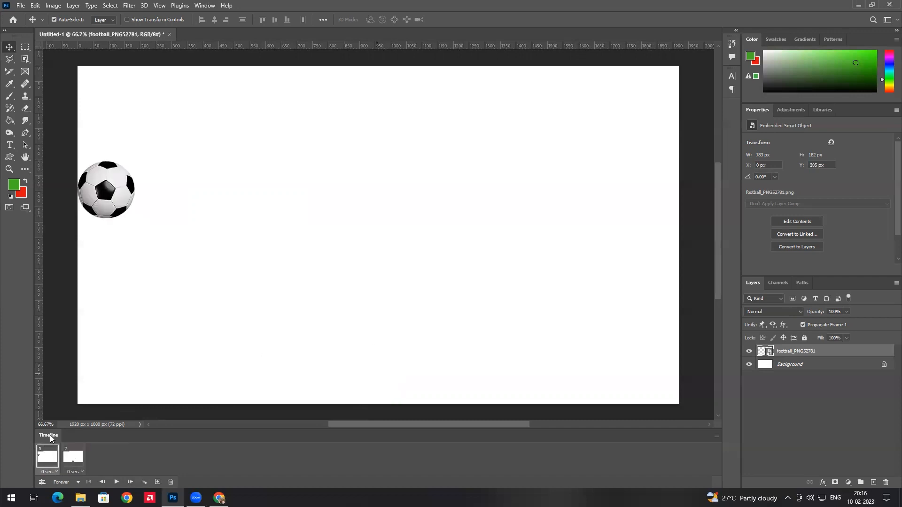
pyautogui.click(70, 459)
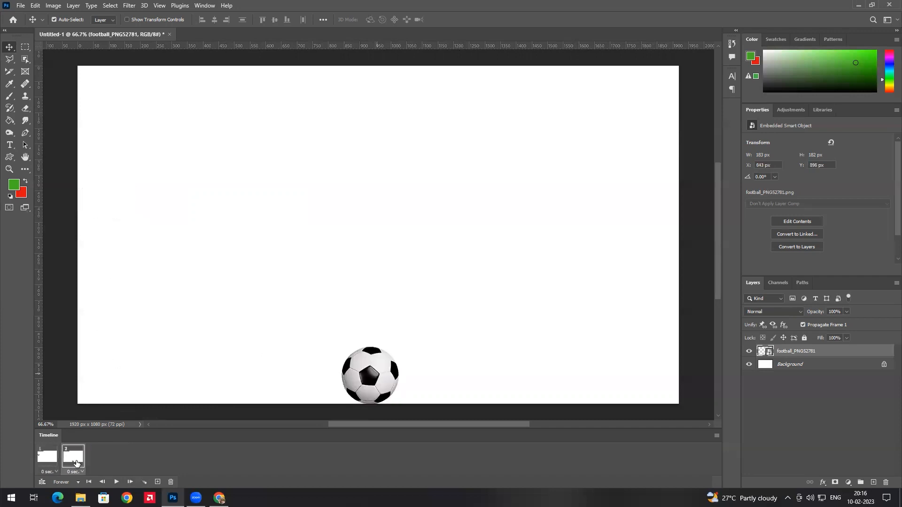
pyautogui.click(53, 459)
pyautogui.click(70, 458)
pyautogui.click(46, 456)
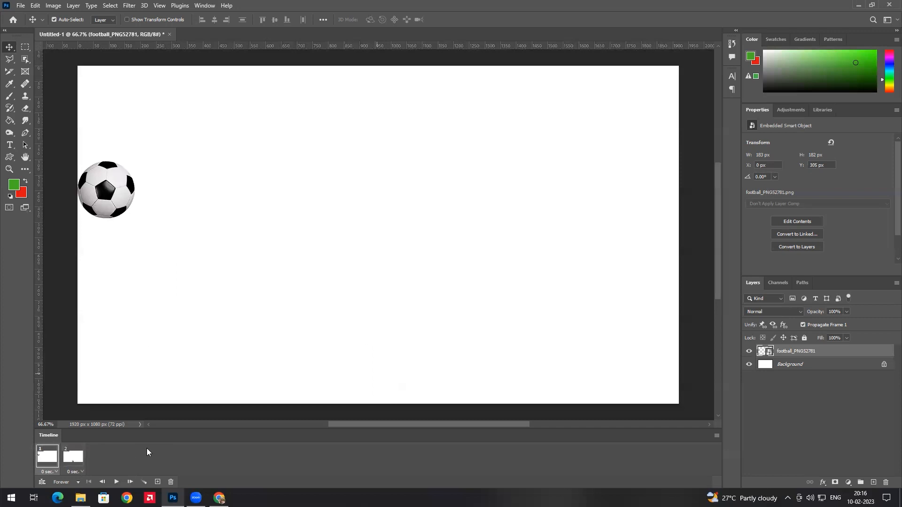
pyautogui.click(73, 455)
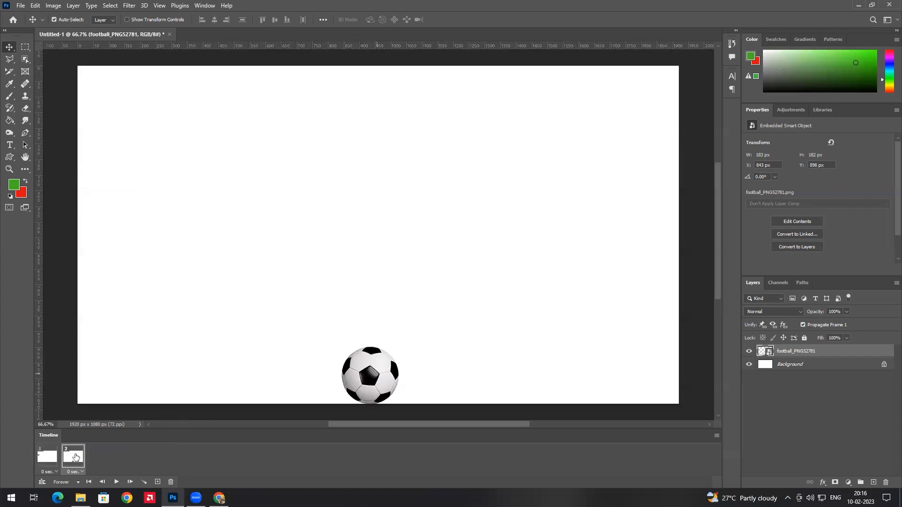
pyautogui.click(45, 458)
pyautogui.click(76, 460)
pyautogui.click(157, 482)
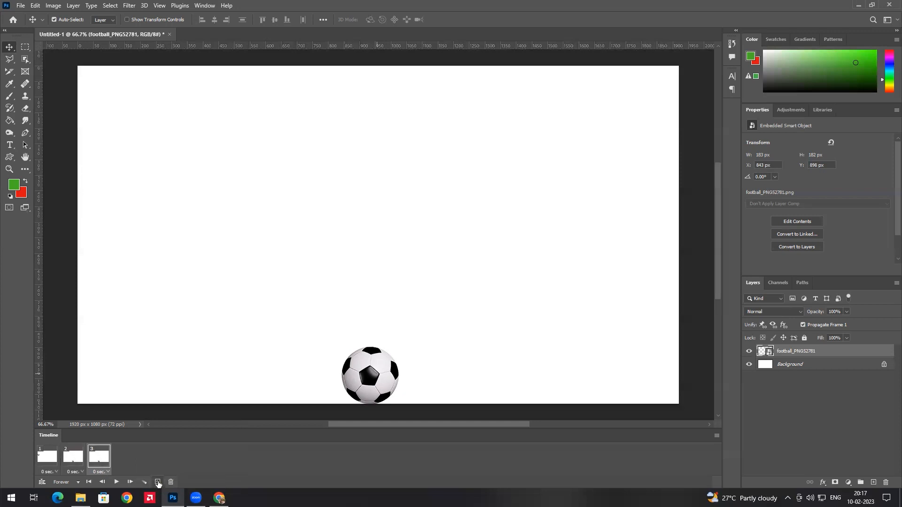
pyautogui.click(171, 482)
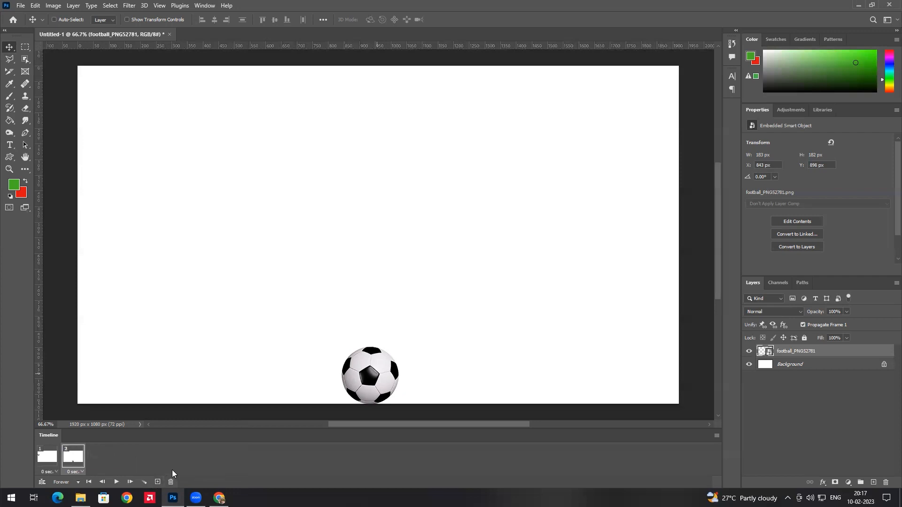
# Tween 20 in-between frames with the Previous Frame, bringing the animation to 22 frames
pyautogui.click(145, 482)
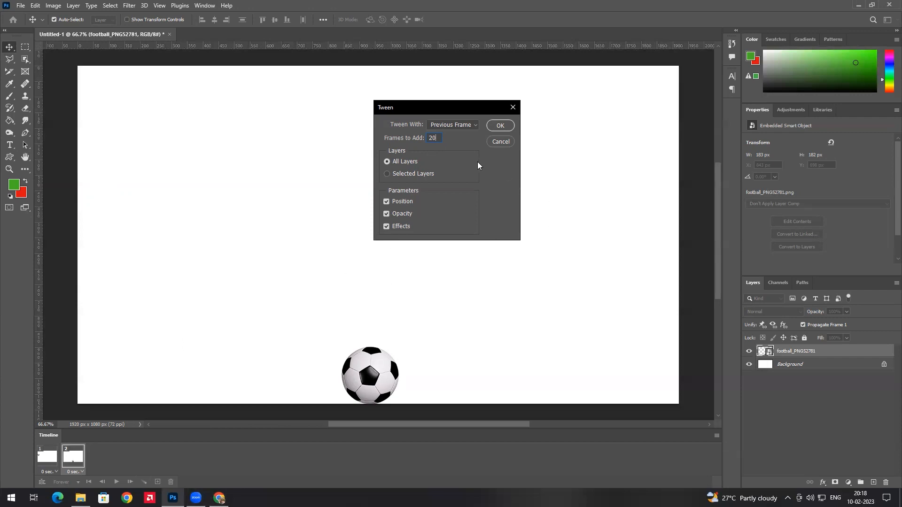
pyautogui.click(501, 126)
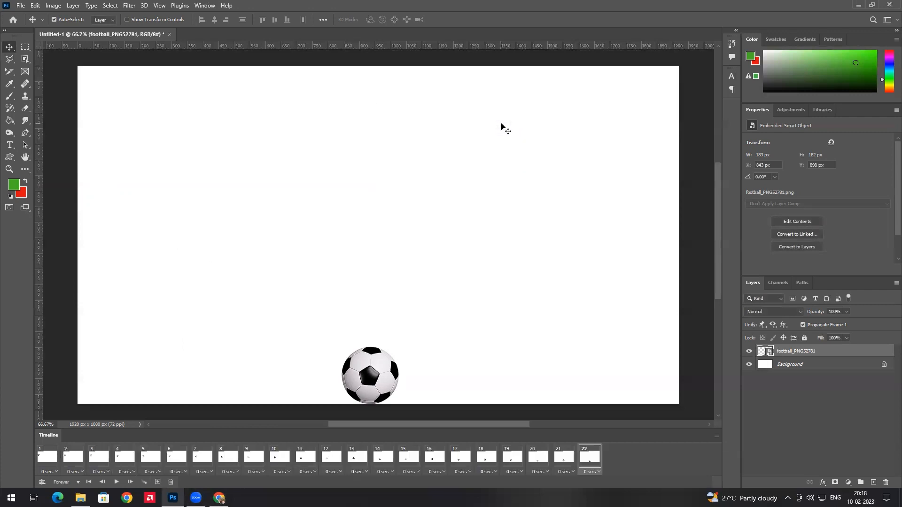
pyautogui.click(47, 458)
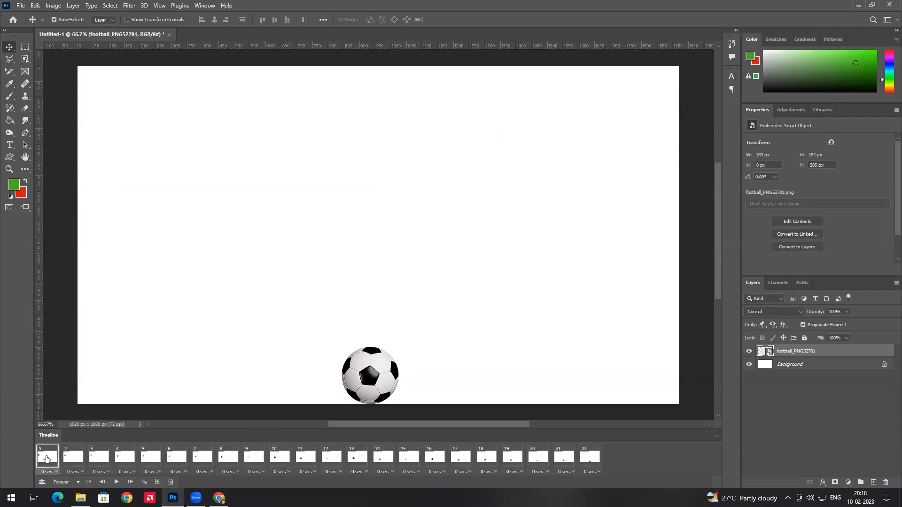
pyautogui.click(585, 455)
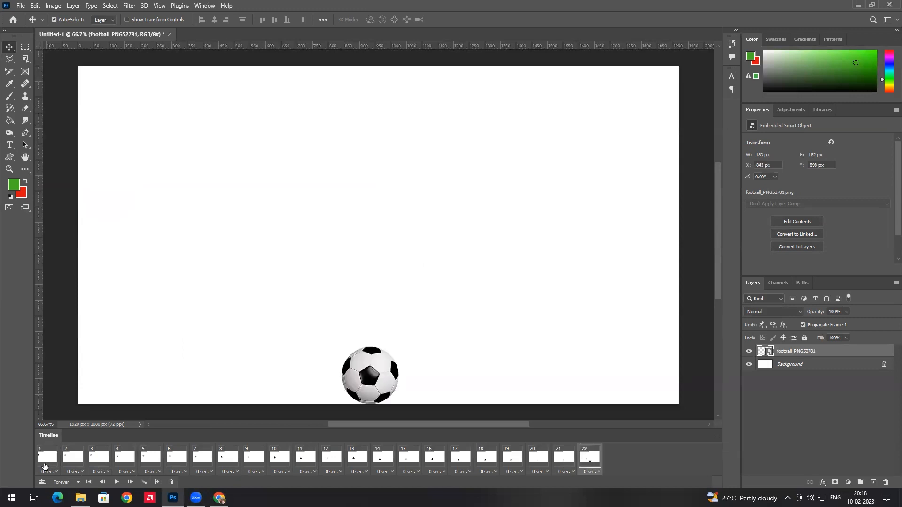
pyautogui.click(53, 458)
pyautogui.click(75, 458)
pyautogui.click(100, 458)
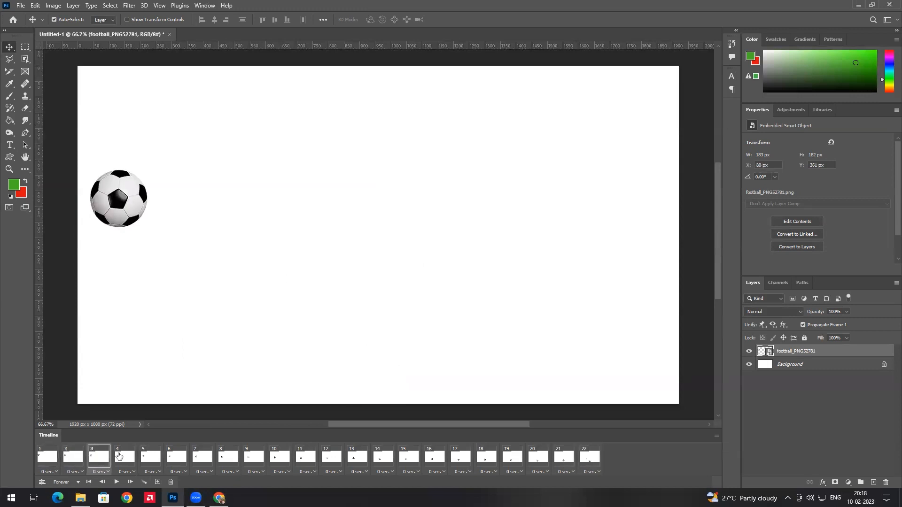
pyautogui.click(120, 456)
pyautogui.click(149, 458)
pyautogui.click(178, 458)
pyautogui.click(201, 456)
pyautogui.click(226, 456)
pyautogui.click(253, 457)
pyautogui.click(279, 457)
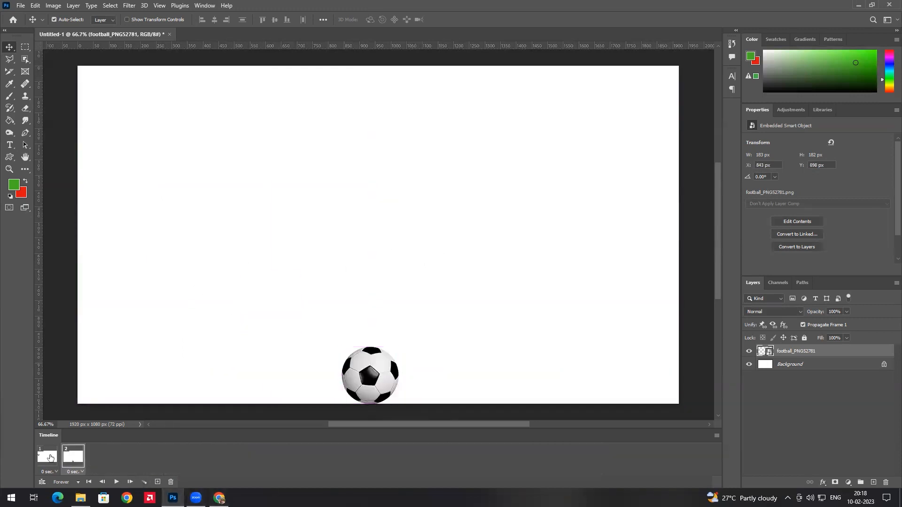
pyautogui.click(57, 459)
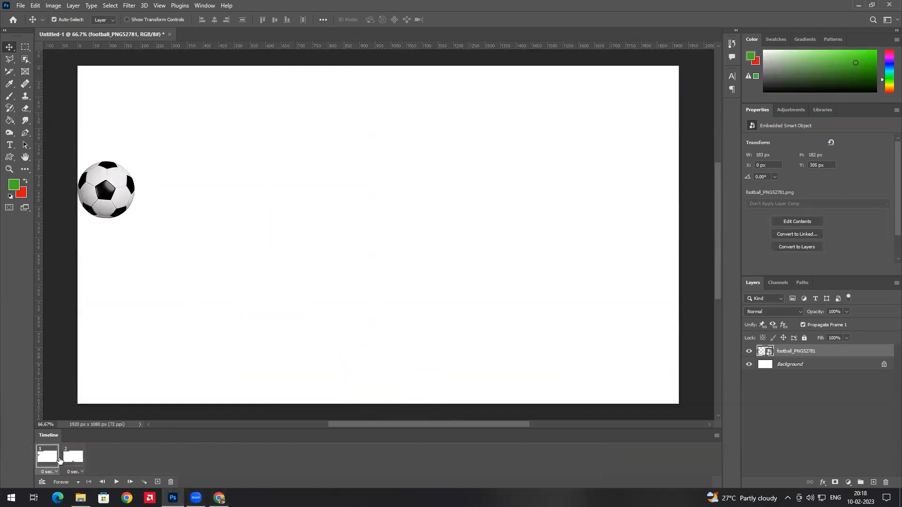
pyautogui.click(68, 459)
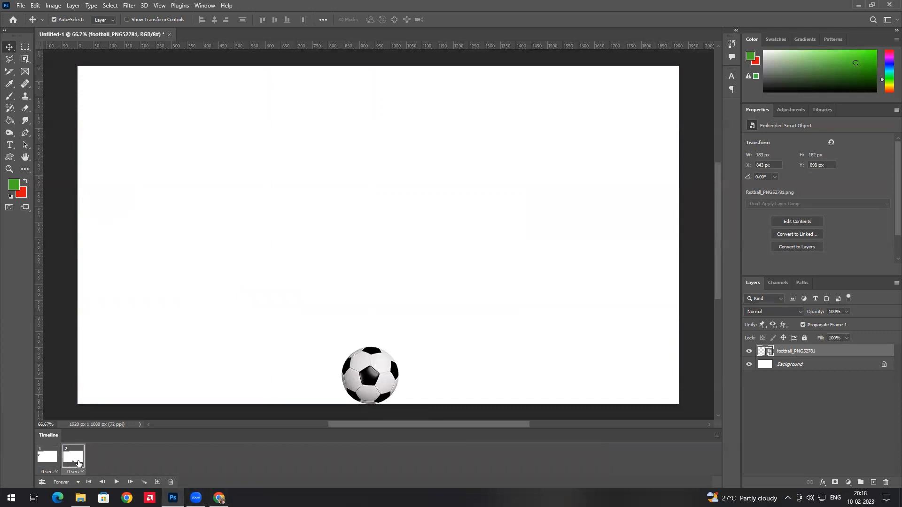
pyautogui.click(51, 459)
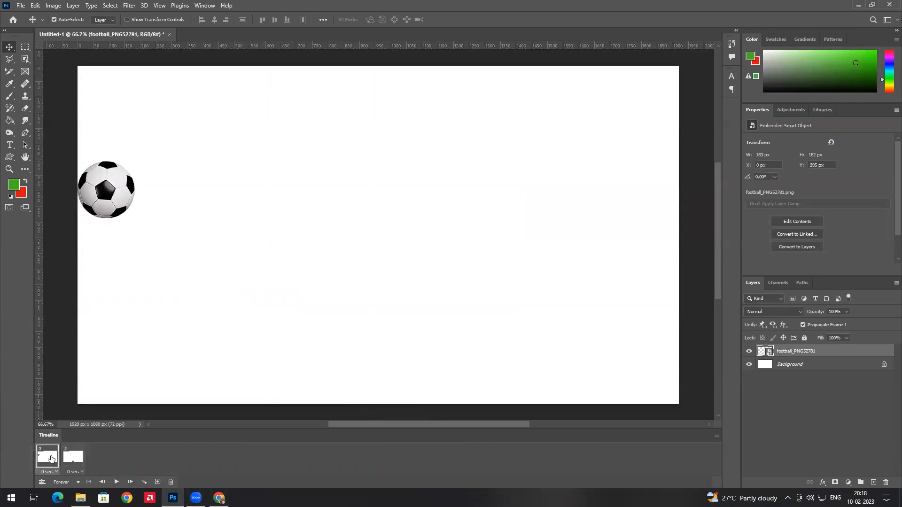
pyautogui.click(144, 482)
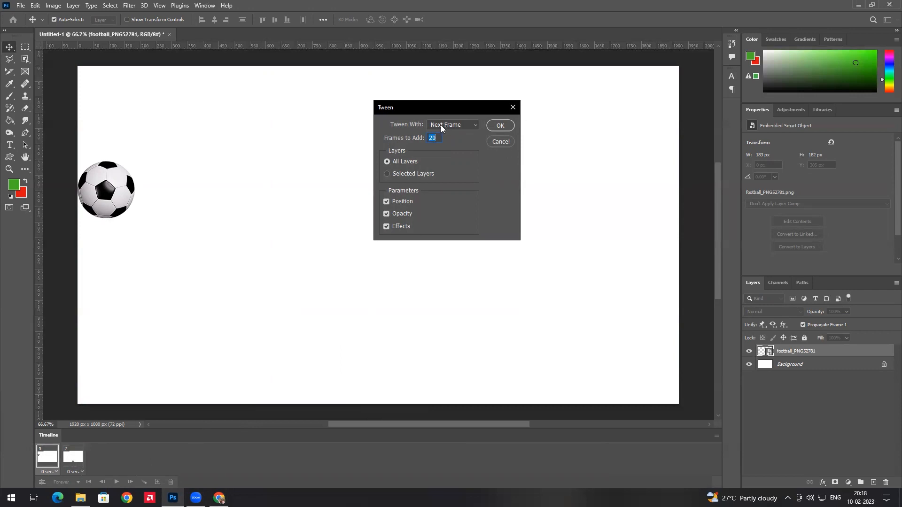
# Confirm the 20-frame tween toward the Next Frame and preview the 22-frame ball animation
pyautogui.click(501, 126)
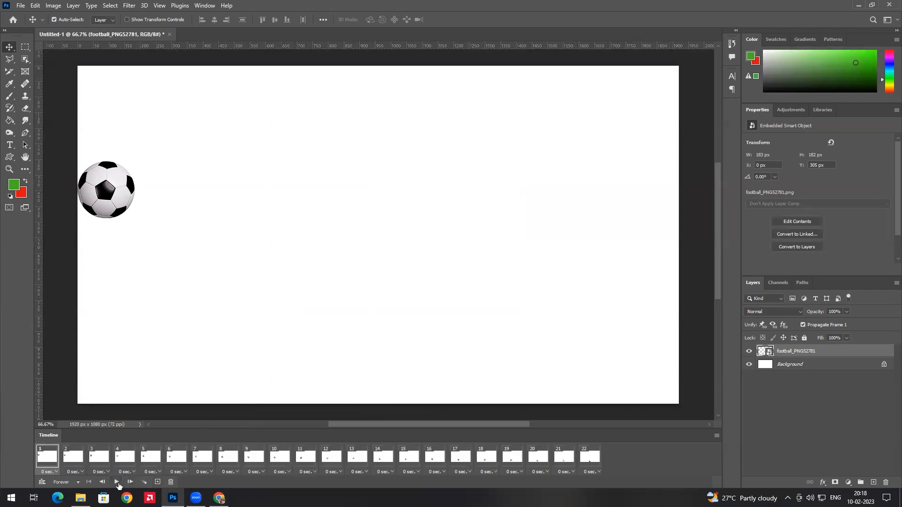
pyautogui.click(117, 482)
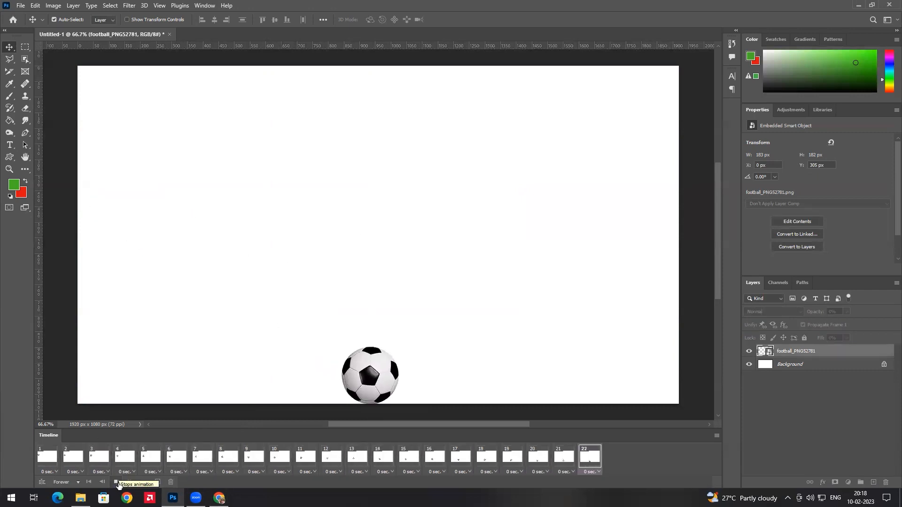
pyautogui.click(117, 482)
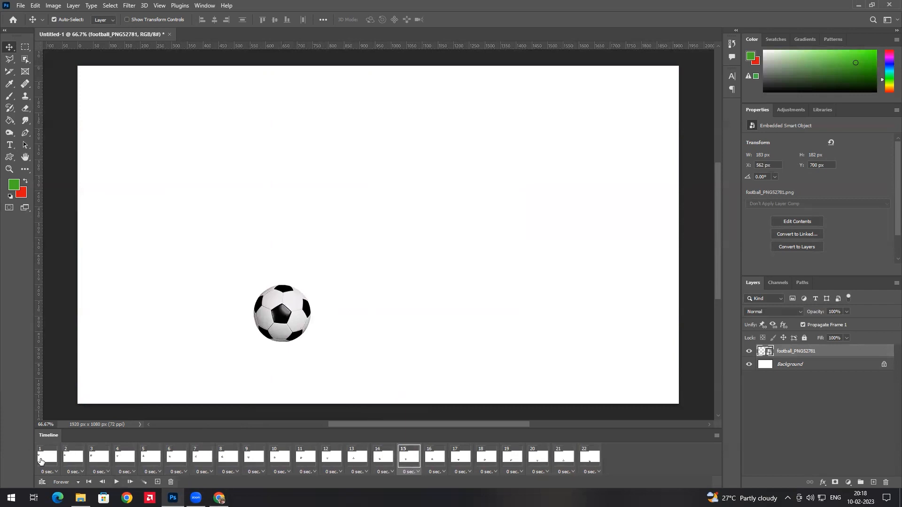
pyautogui.click(41, 461)
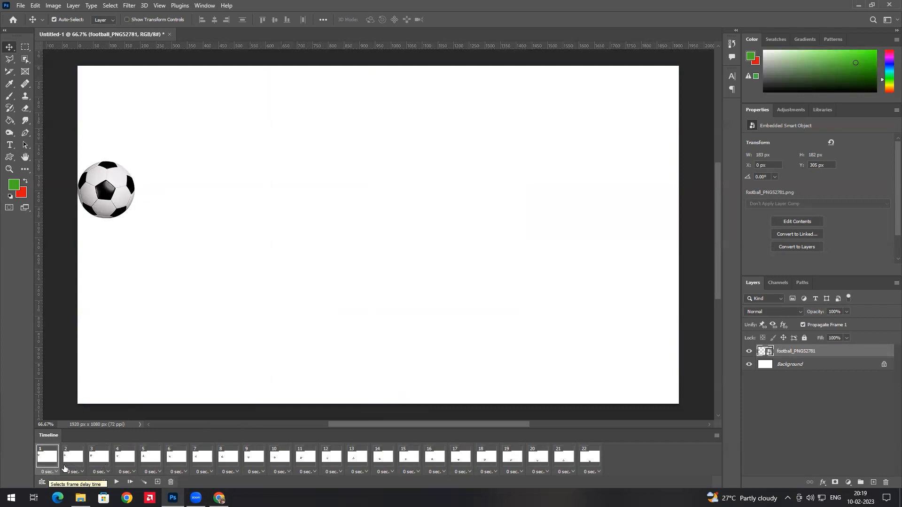
pyautogui.keyDown('shift'); pyautogui.click(588, 460); pyautogui.keyUp('shift')
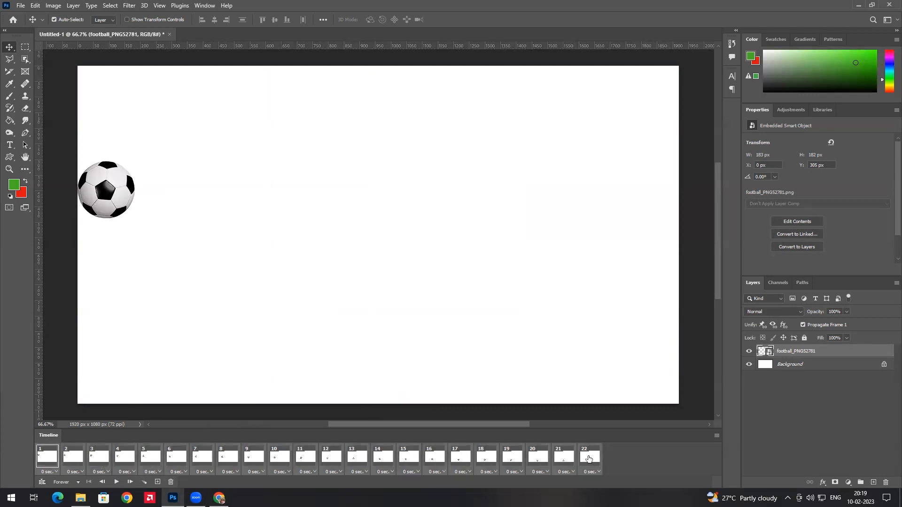
# Set the frames to a 1.0 sec delay and play the animation to preview it
pyautogui.click(47, 462)
pyautogui.click(53, 474)
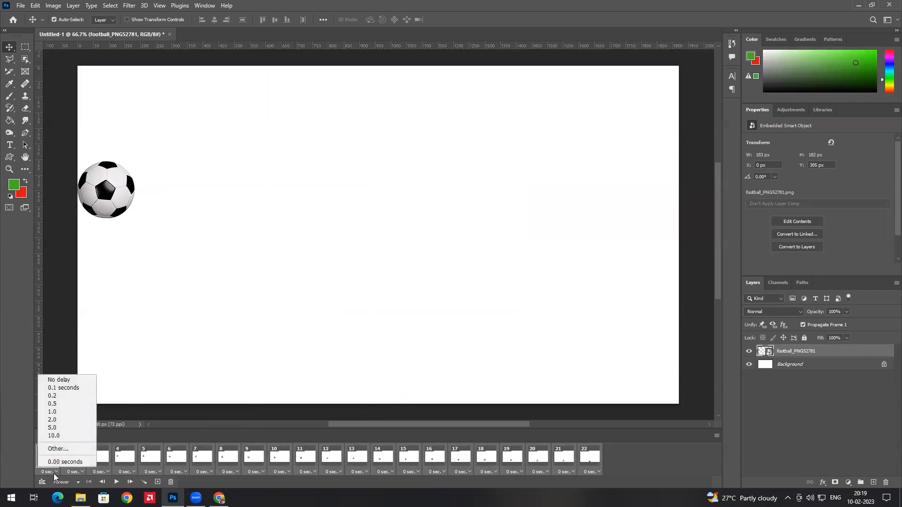
pyautogui.click(57, 412)
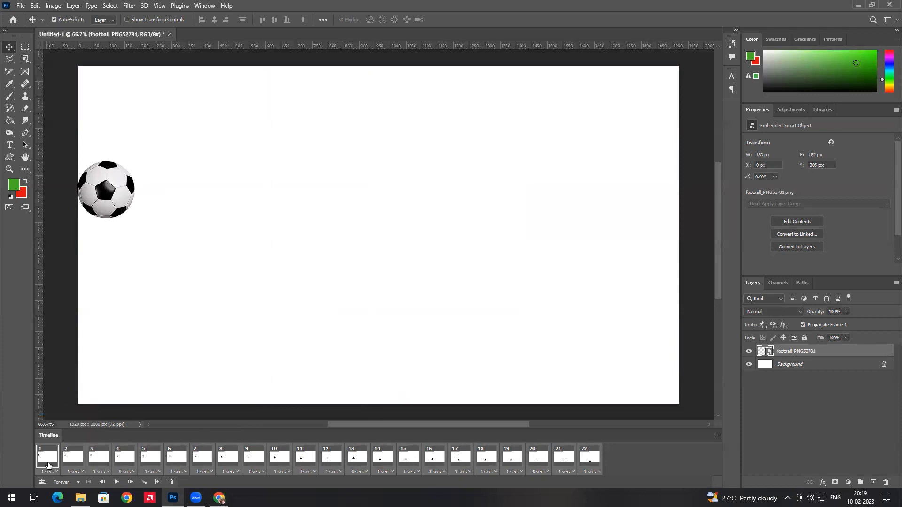
pyautogui.click(48, 465)
pyautogui.click(116, 482)
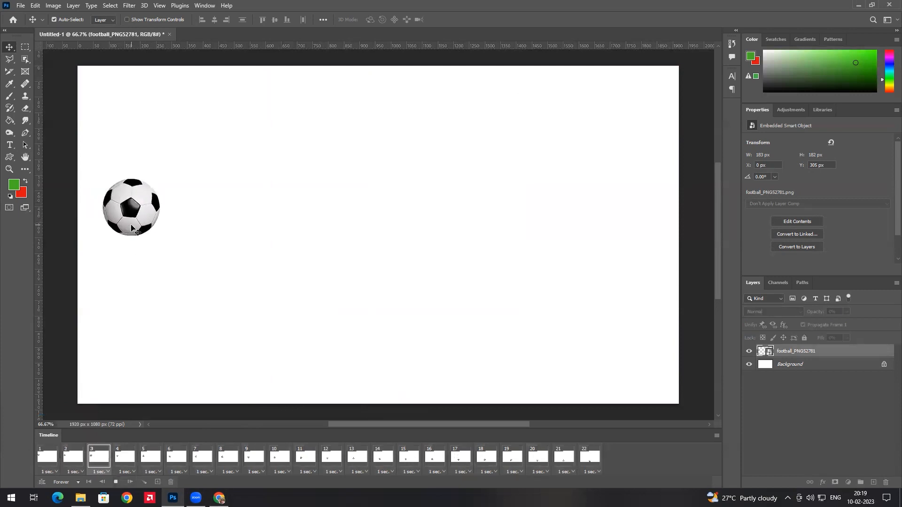
pyautogui.press('space')
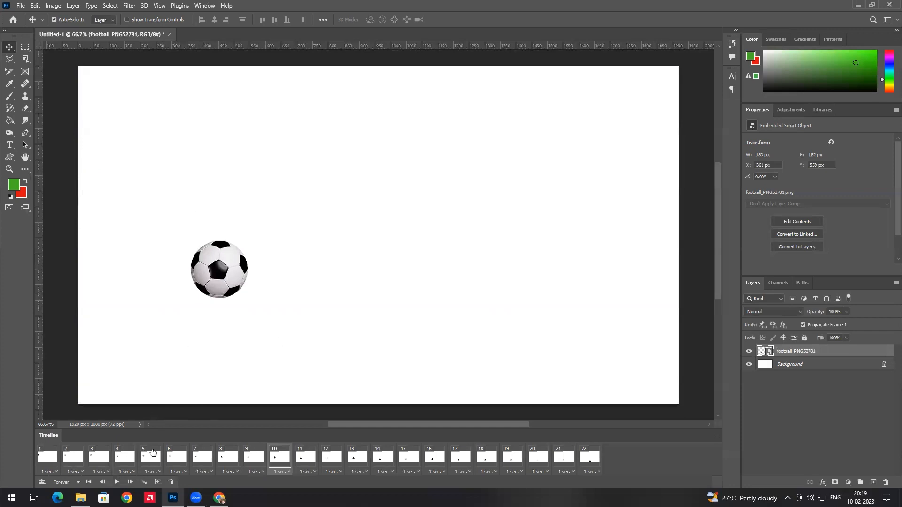
pyautogui.click(52, 466)
# Select all 22 frames and set their frame delay to No delay (0 sec.)
pyautogui.keyDown('shift'); pyautogui.click(584, 459); pyautogui.keyUp('shift')
pyautogui.click(602, 472)
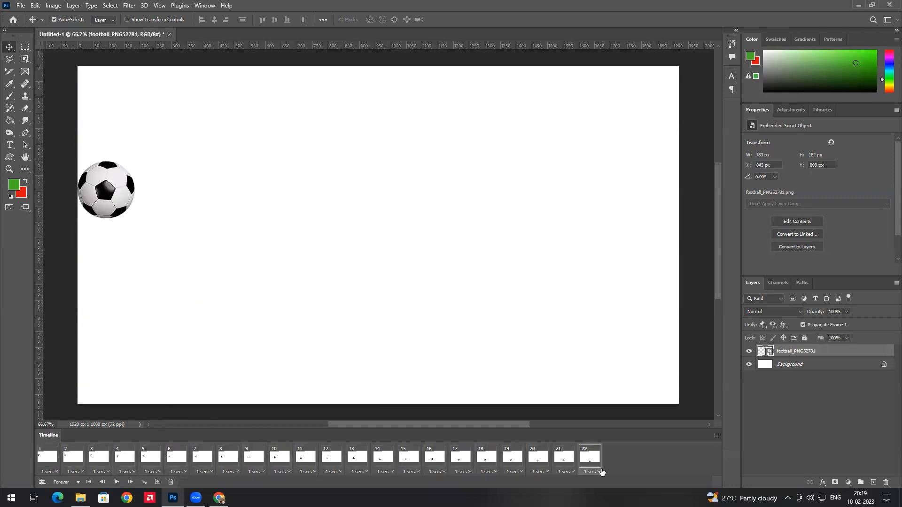
pyautogui.keyDown('shift'); pyautogui.click(54, 460); pyautogui.keyUp('shift')
pyautogui.click(53, 472)
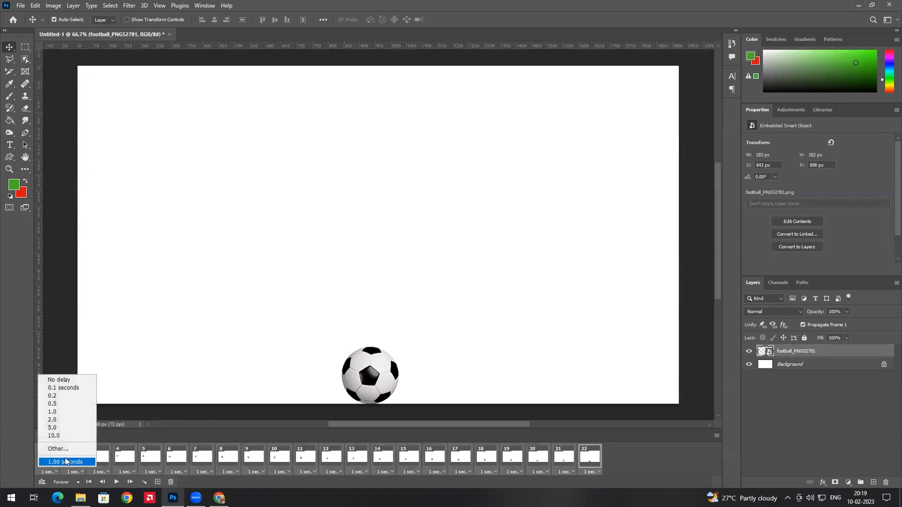
pyautogui.click(63, 380)
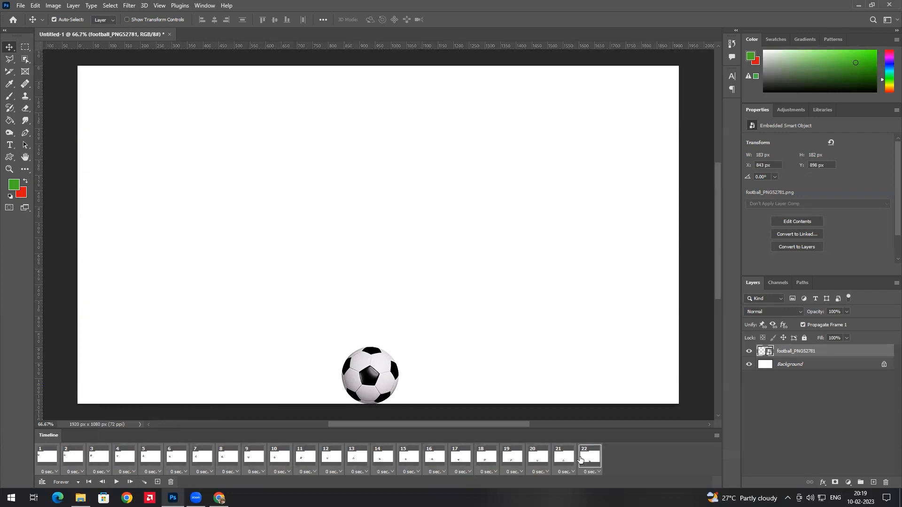
# Add frame 23 after frame 22 and move the ball to the right edge
pyautogui.click(598, 462)
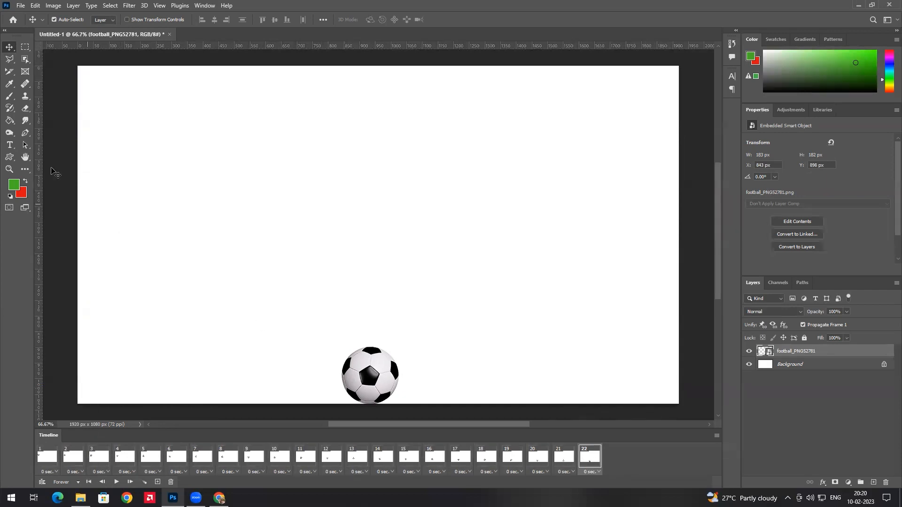
pyautogui.click(51, 454)
pyautogui.click(588, 459)
pyautogui.click(157, 483)
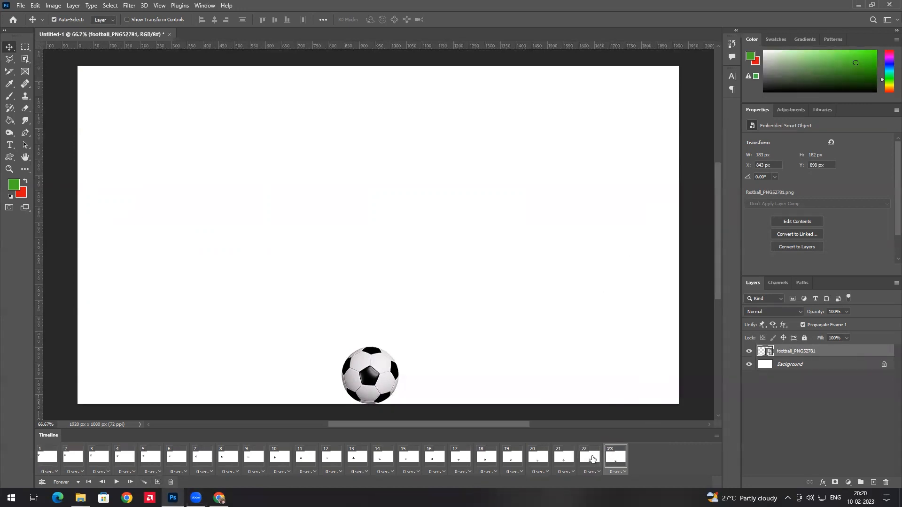
pyautogui.click(590, 457)
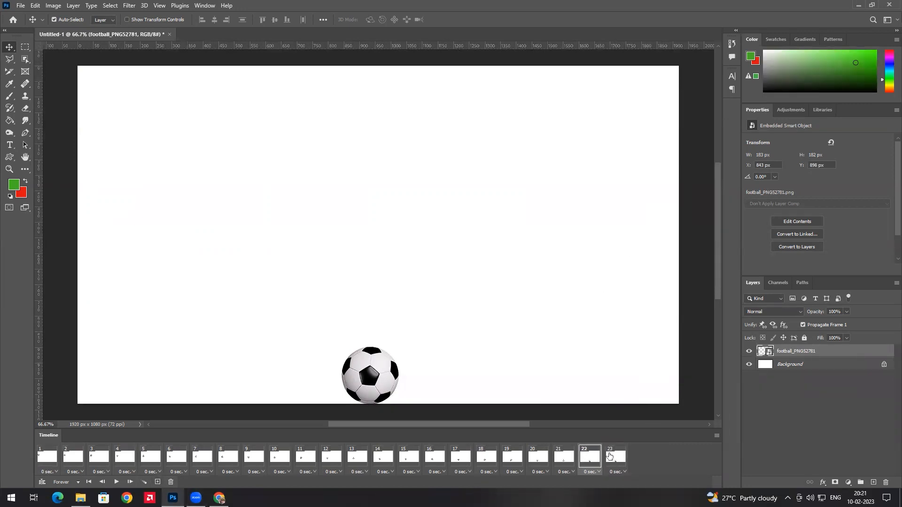
pyautogui.click(618, 458)
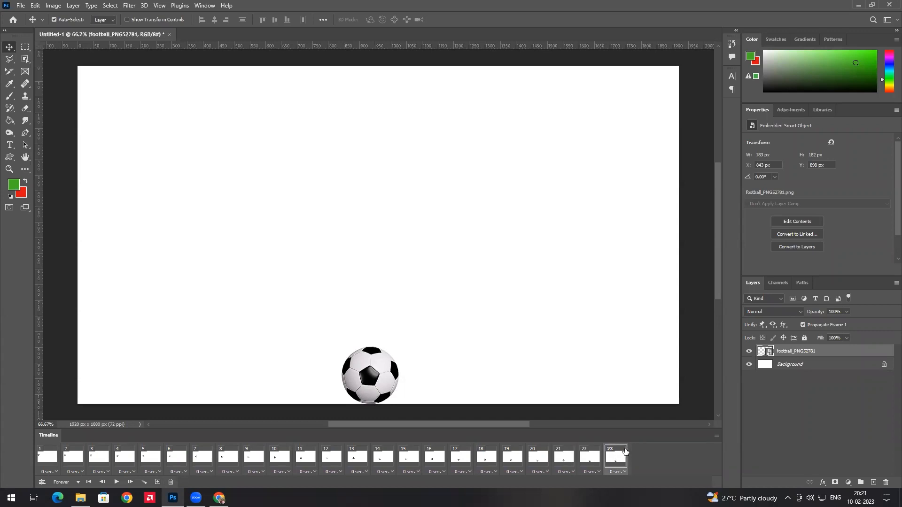
pyautogui.moveTo(367, 385); pyautogui.dragTo(646, 217)
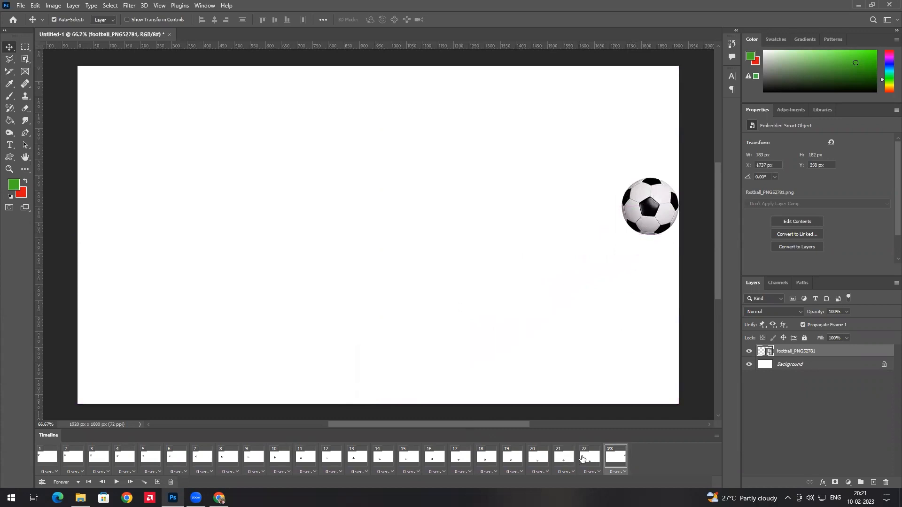
# Compare frames 22 and 23, then bring up Tween settings with Previous Frame and 20 frames
pyautogui.click(588, 458)
pyautogui.click(617, 457)
pyautogui.click(593, 458)
pyautogui.click(613, 458)
pyautogui.click(593, 459)
pyautogui.click(615, 458)
pyautogui.click(593, 459)
pyautogui.click(613, 458)
pyautogui.click(591, 459)
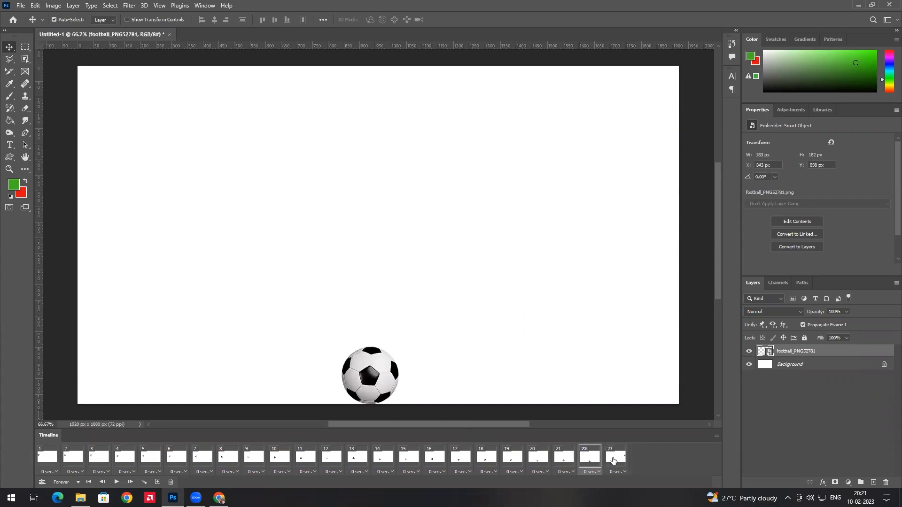
pyautogui.click(613, 460)
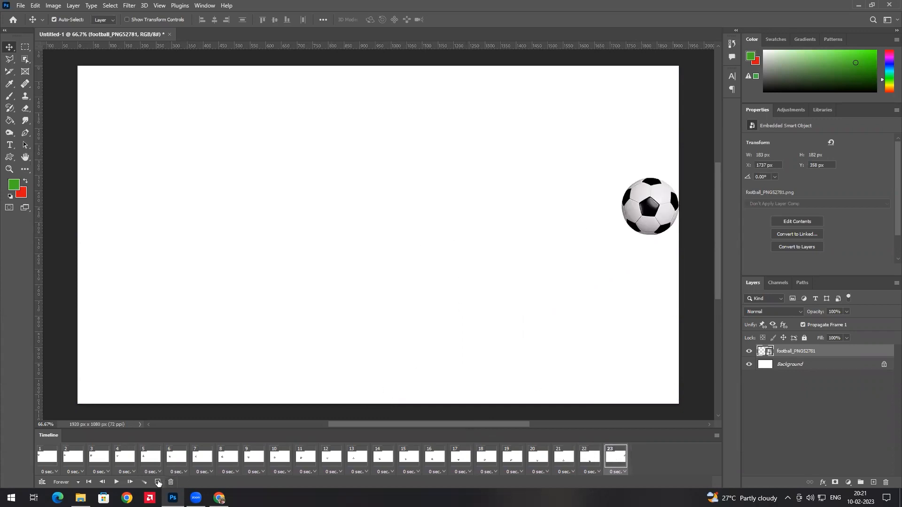
pyautogui.click(143, 483)
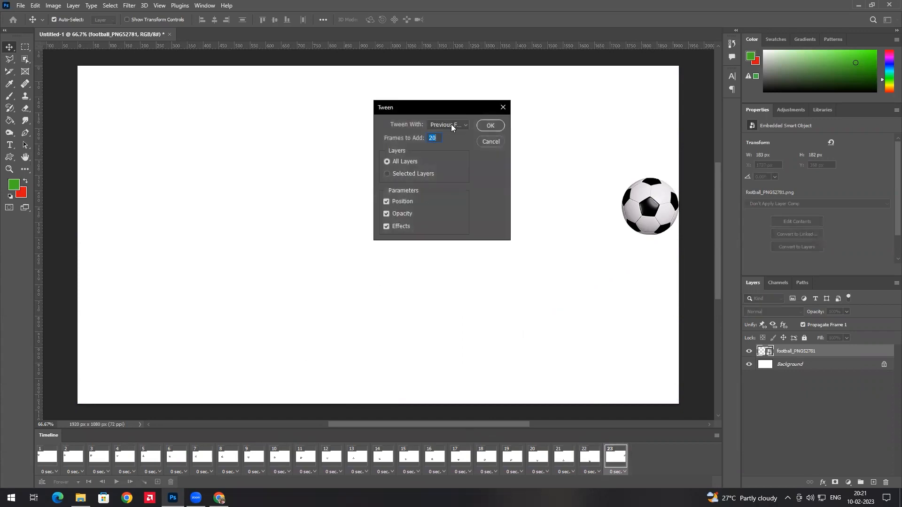
# Add 20 tweened frames carrying the ball to the right edge and preview from frame 22
pyautogui.click(490, 126)
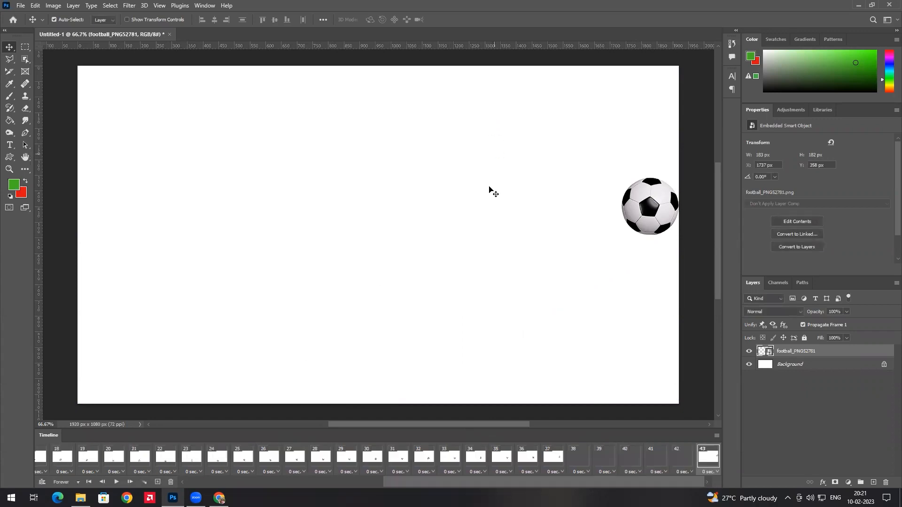
pyautogui.click(166, 457)
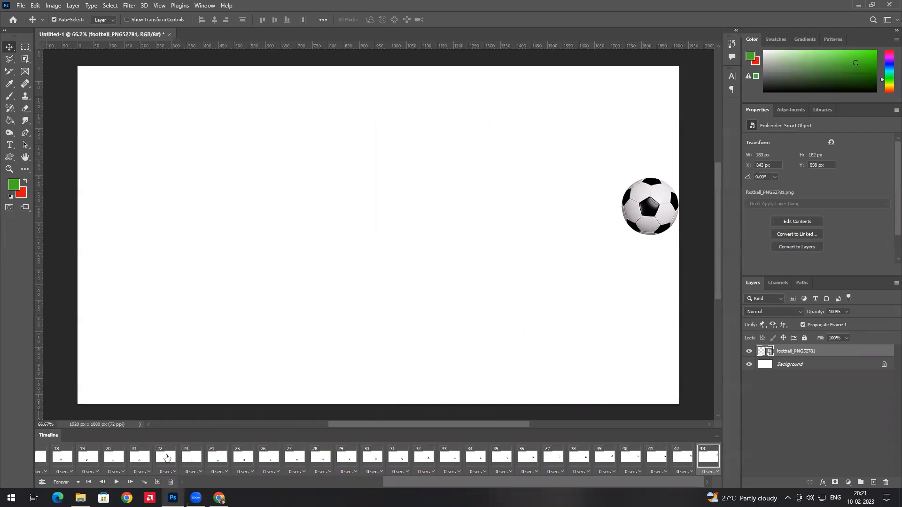
pyautogui.click(116, 481)
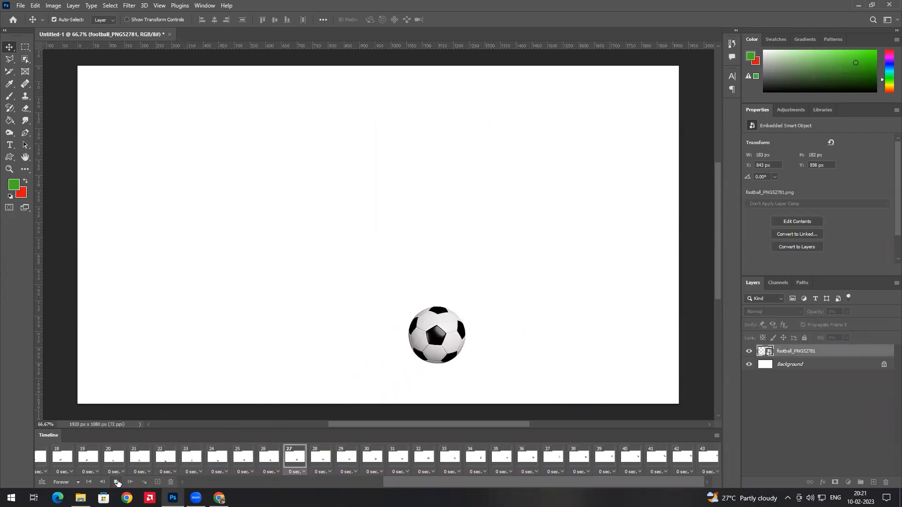
pyautogui.click(117, 482)
pyautogui.moveTo(459, 482); pyautogui.dragTo(173, 482)
# Play the full 43-frame animation from frame 1, then select the last frame 43
pyautogui.click(40, 458)
pyautogui.click(117, 482)
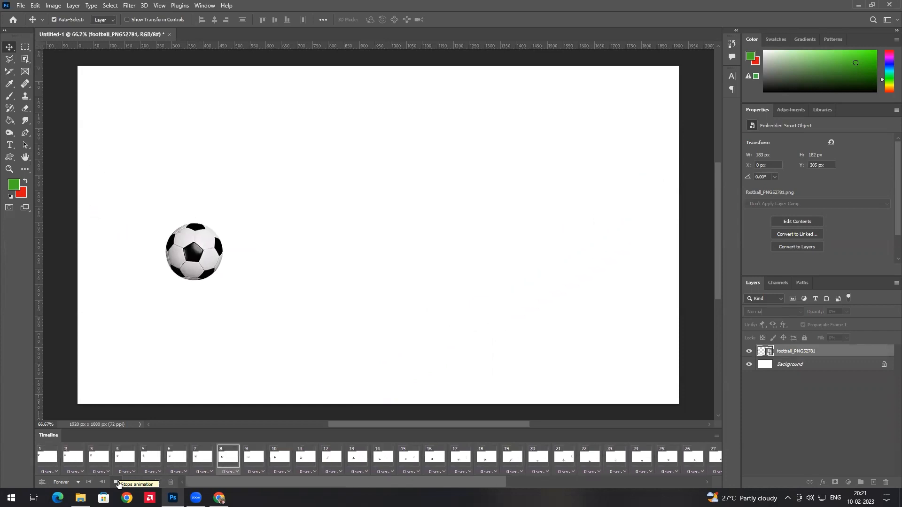
pyautogui.click(116, 482)
pyautogui.moveTo(310, 479); pyautogui.dragTo(507, 480)
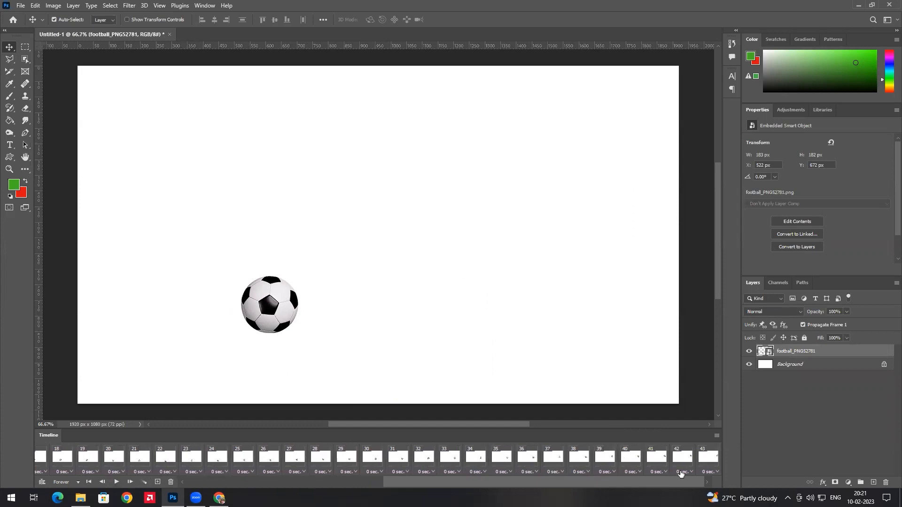
pyautogui.click(708, 458)
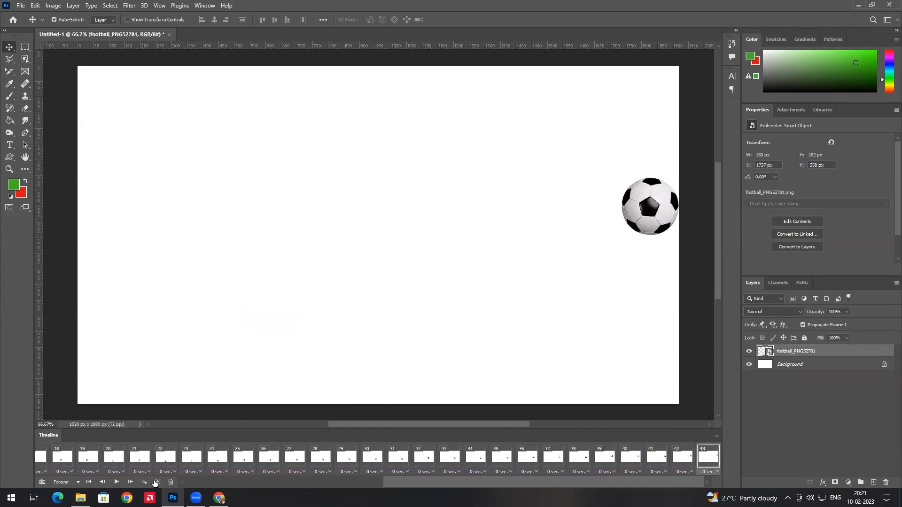
# Add frame 44 with the football moved up to the top centre
pyautogui.click(156, 482)
pyautogui.click(707, 459)
pyautogui.moveTo(654, 201); pyautogui.dragTo(427, 87)
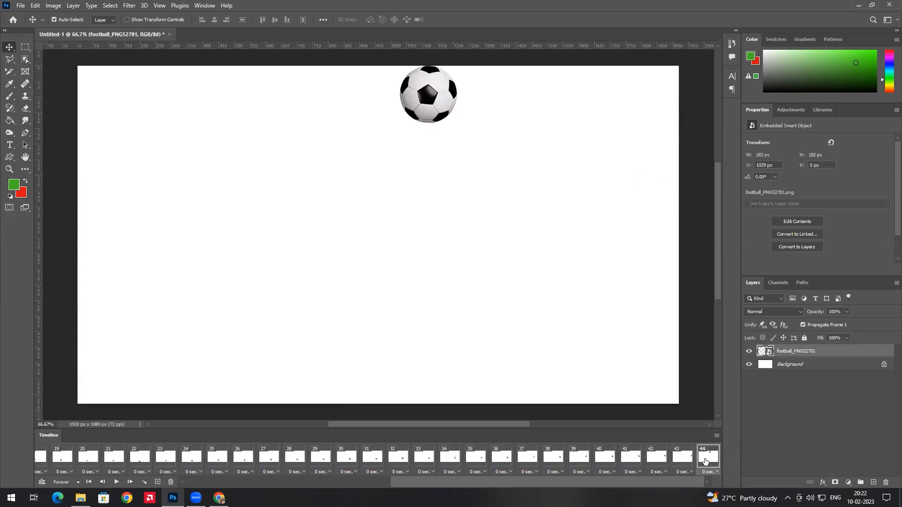
# Tween 10 in-between frames to reach 54 frames and preview the motion
pyautogui.click(146, 483)
pyautogui.write('10')
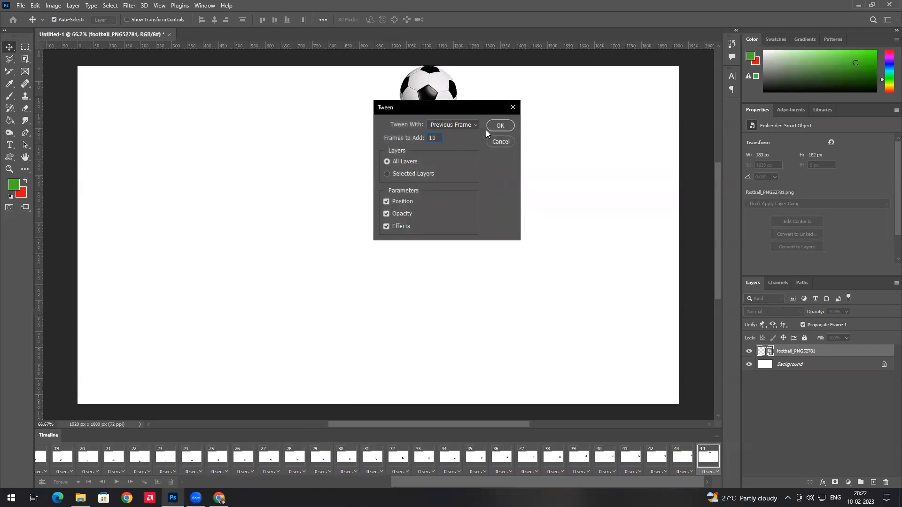
pyautogui.click(497, 126)
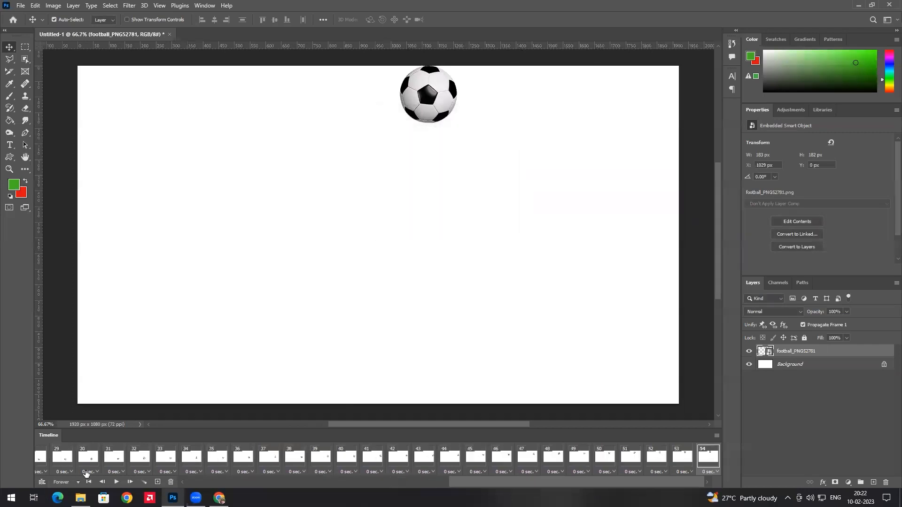
pyautogui.click(116, 482)
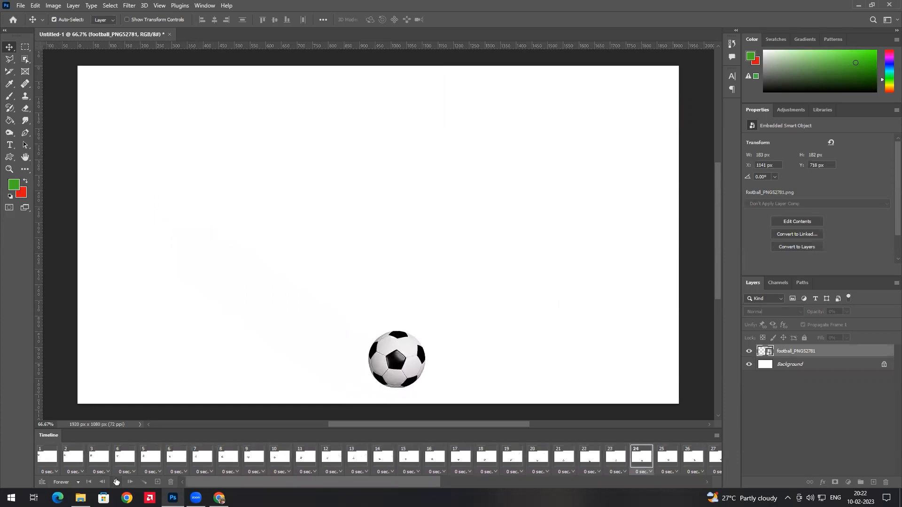
pyautogui.click(116, 482)
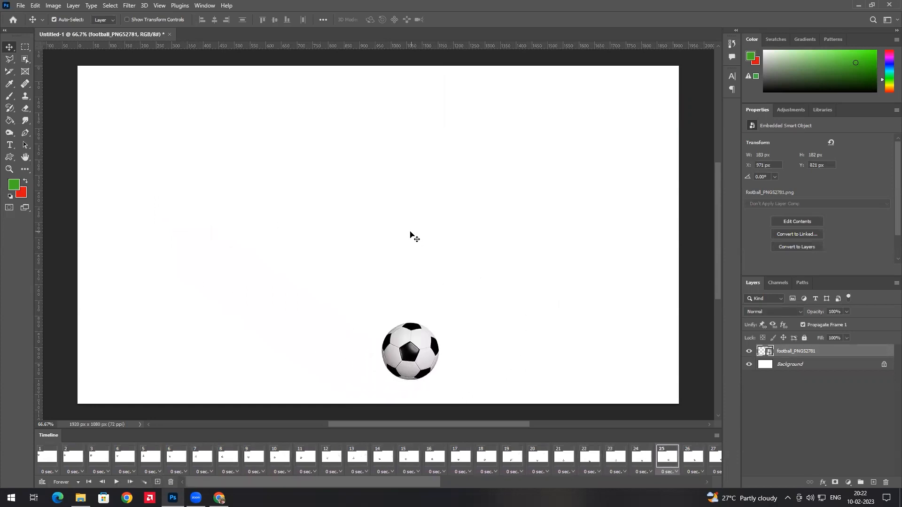
pyautogui.click(835, 421)
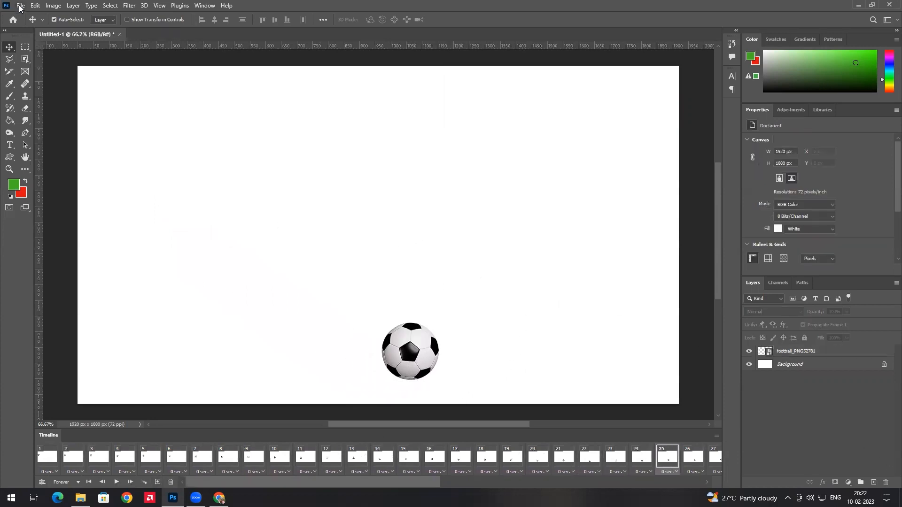
# Place Embedded the MountainSnow image and stretch it to fill the whole canvas
pyautogui.click(20, 6)
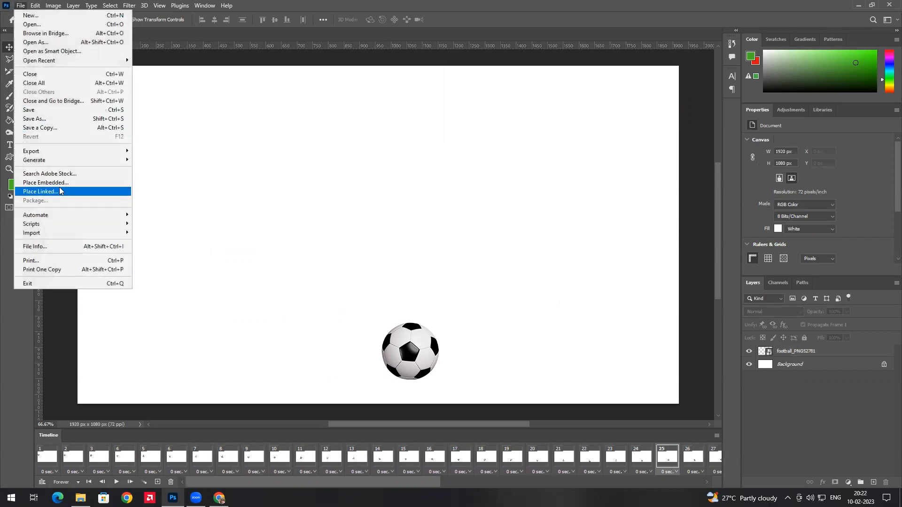
pyautogui.click(108, 178)
pyautogui.scroll(-3, 305, 127)
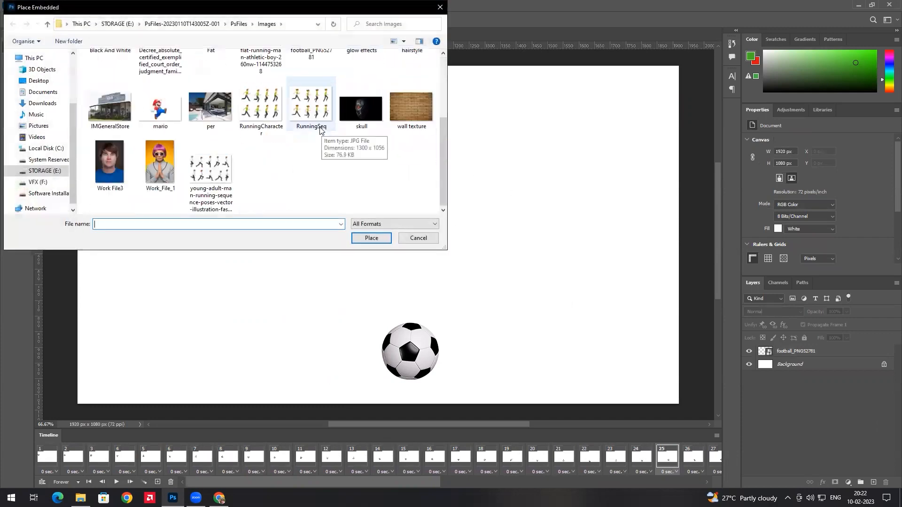
pyautogui.scroll(3, 282, 131)
pyautogui.scroll(-5, 275, 141)
pyautogui.doubleClick(280, 154)
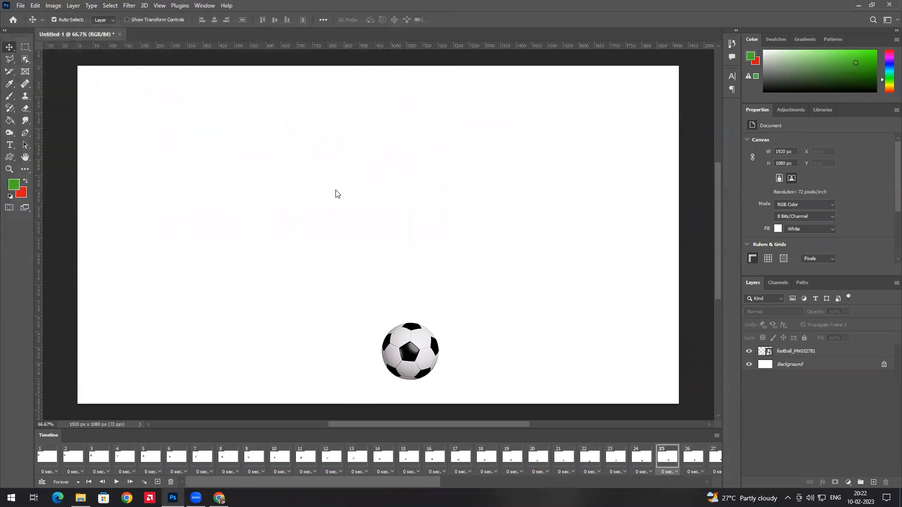
pyautogui.moveTo(335, 193); pyautogui.dragTo(130, 96)
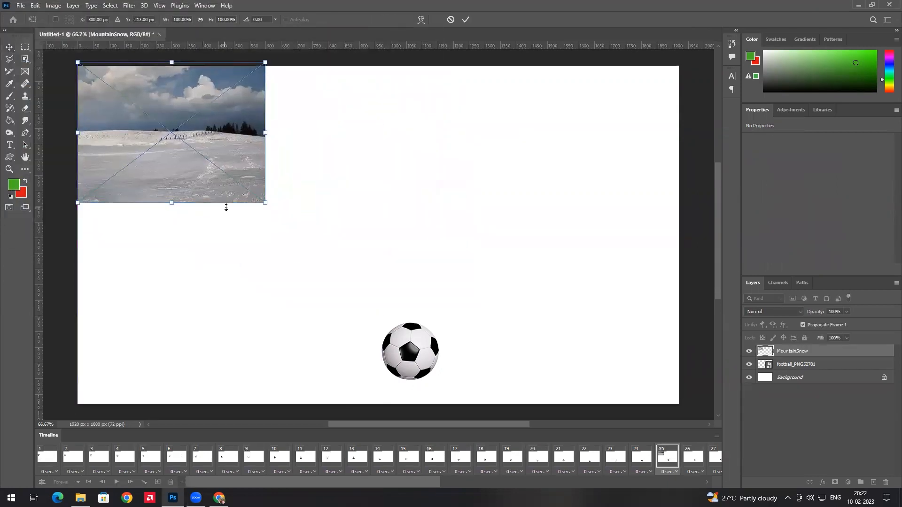
pyautogui.moveTo(266, 201); pyautogui.dragTo(521, 343)
pyautogui.moveTo(653, 402); pyautogui.dragTo(680, 403)
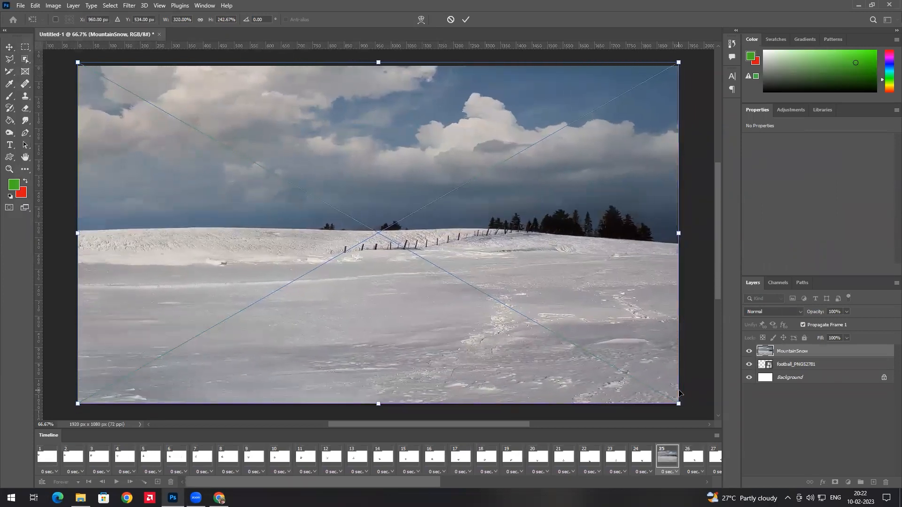
pyautogui.press('Return')
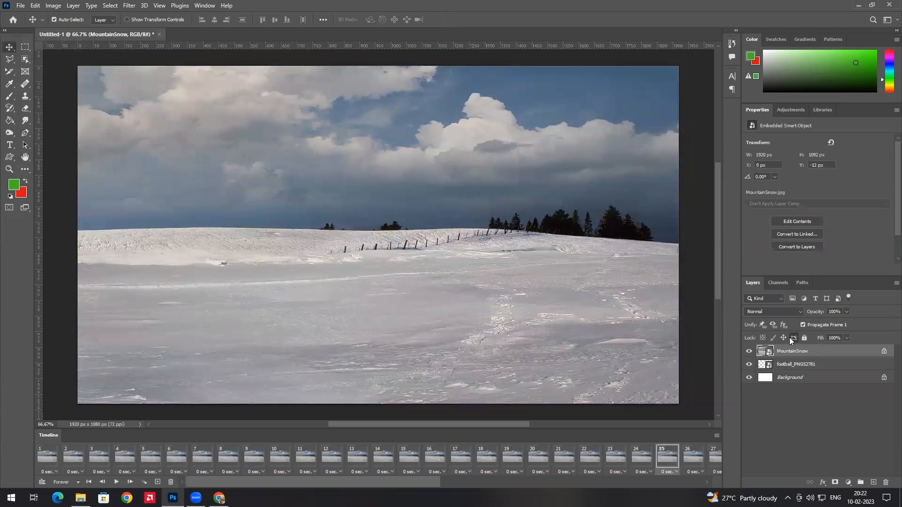
# Unlock the MountainSnow layer and move it below the football_PNG52781 layer
pyautogui.click(794, 338)
pyautogui.moveTo(794, 353); pyautogui.dragTo(792, 372)
pyautogui.click(786, 406)
pyautogui.moveTo(369, 425); pyautogui.dragTo(165, 438)
pyautogui.scroll(-1, 534, 299)
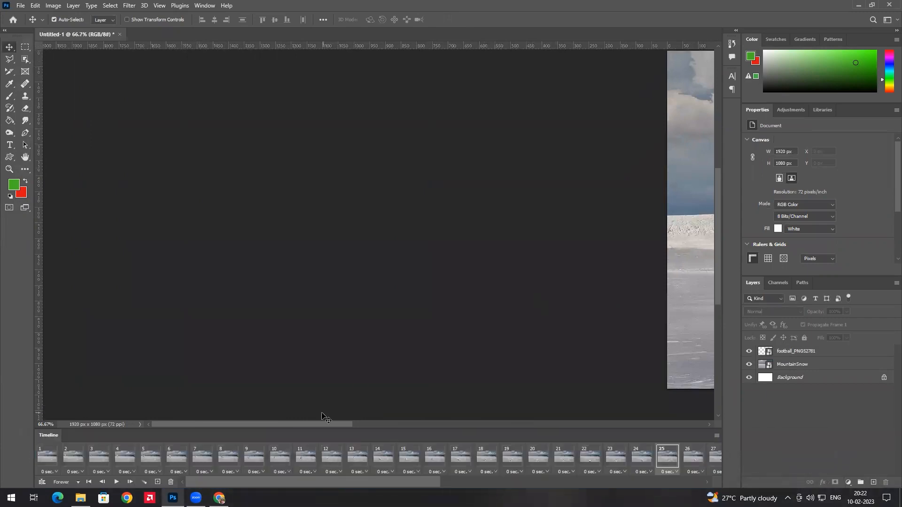
pyautogui.moveTo(323, 424); pyautogui.dragTo(519, 424)
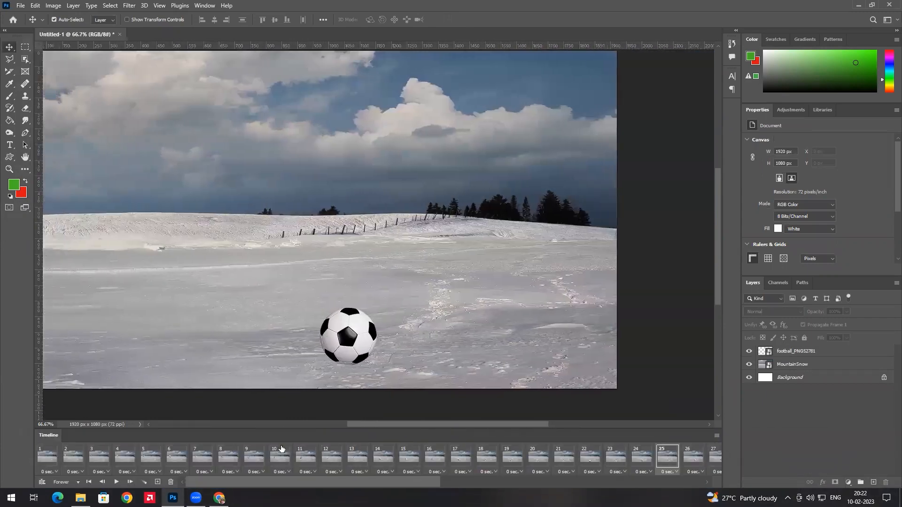
pyautogui.click(116, 482)
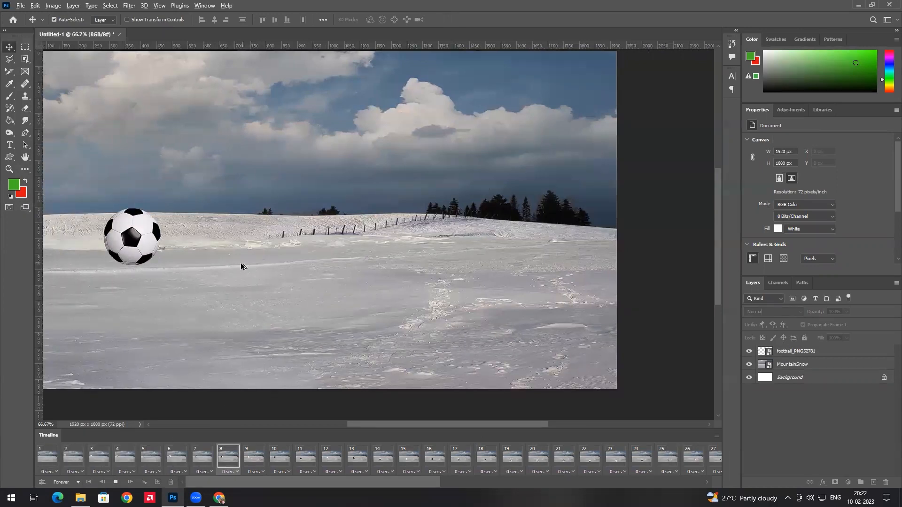
pyautogui.press('space')
pyautogui.moveTo(212, 265); pyautogui.dragTo(254, 274)
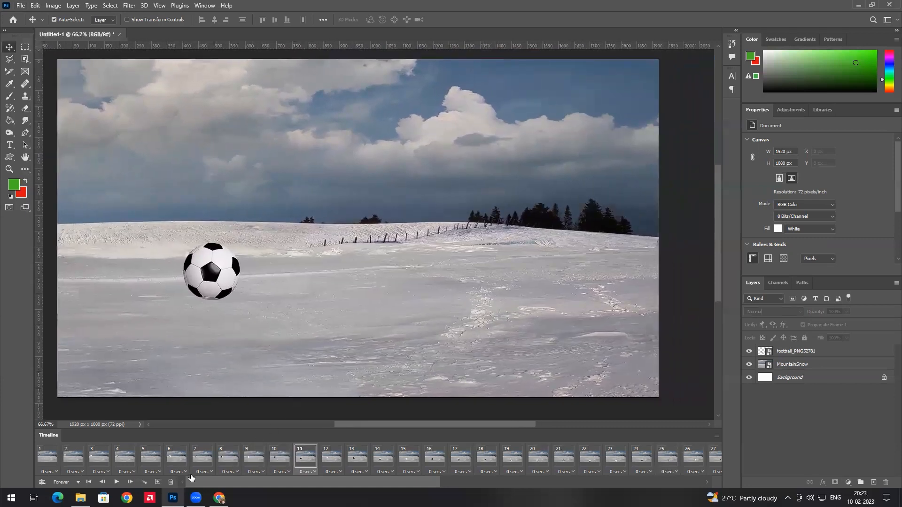
pyautogui.click(116, 482)
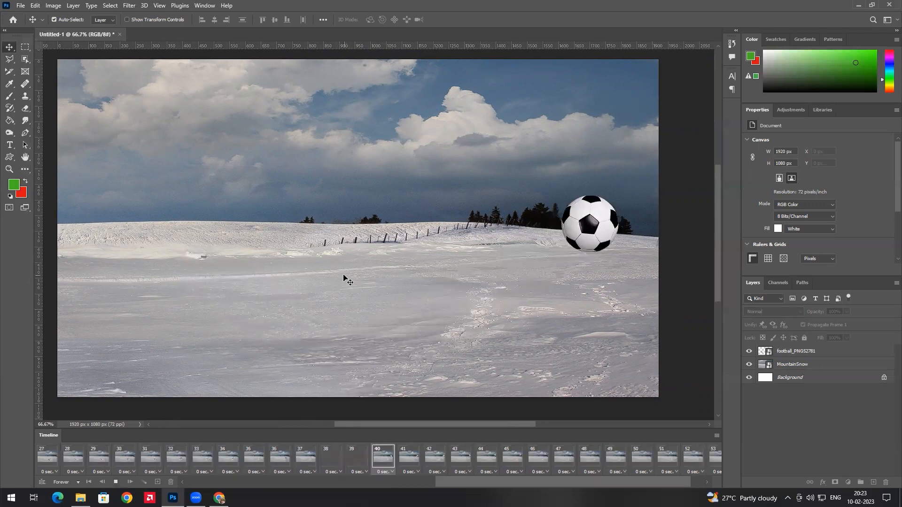
pyautogui.click(116, 481)
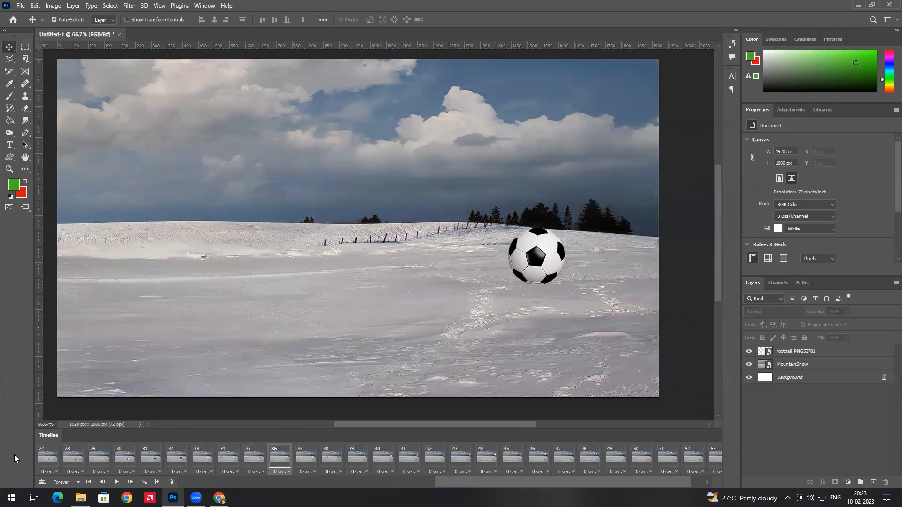
pyautogui.click(70, 480)
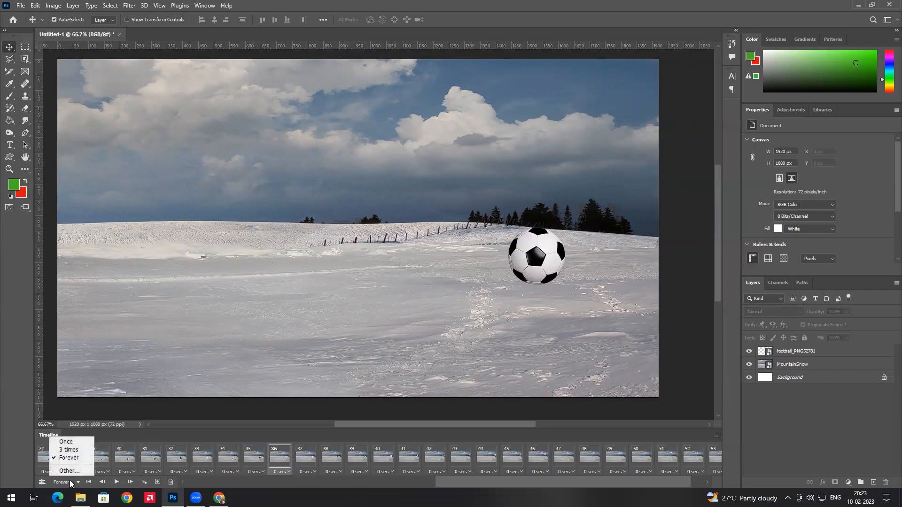
# Set the animation to loop 3 times, then play and stop it to check
pyautogui.click(75, 451)
pyautogui.click(115, 481)
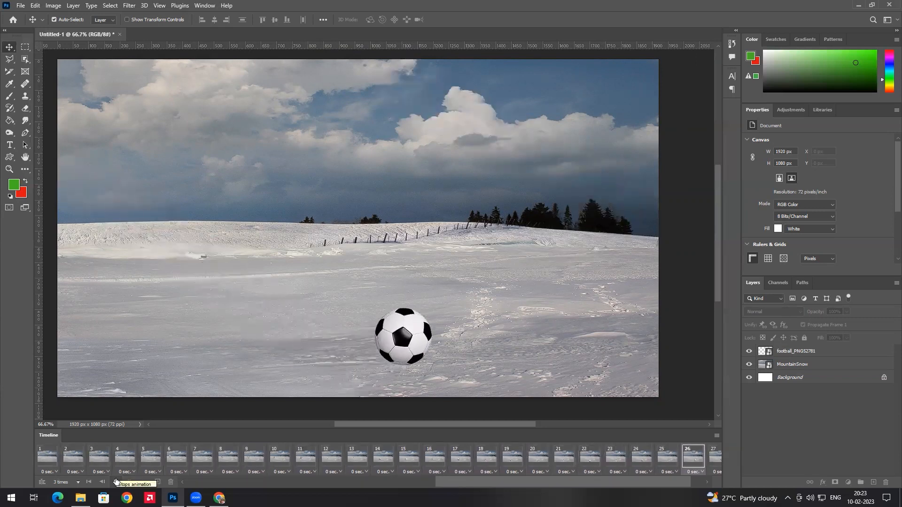
pyautogui.click(116, 481)
# Cancel the custom Other loop count and set looping back to Forever, then open File
pyautogui.click(76, 482)
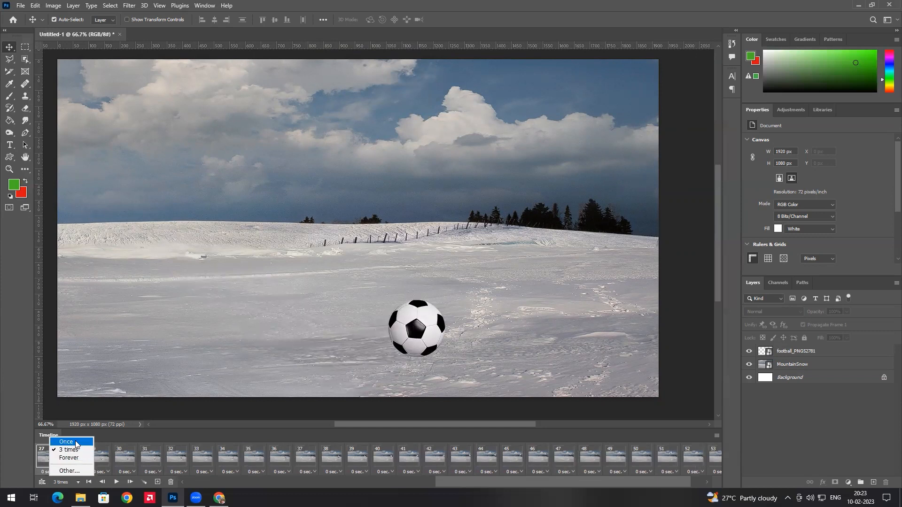
pyautogui.click(69, 470)
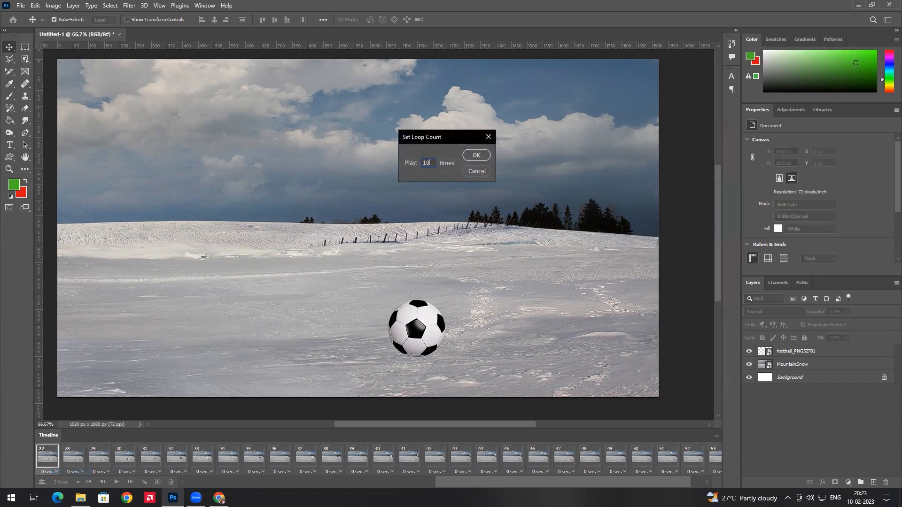
pyautogui.click(482, 171)
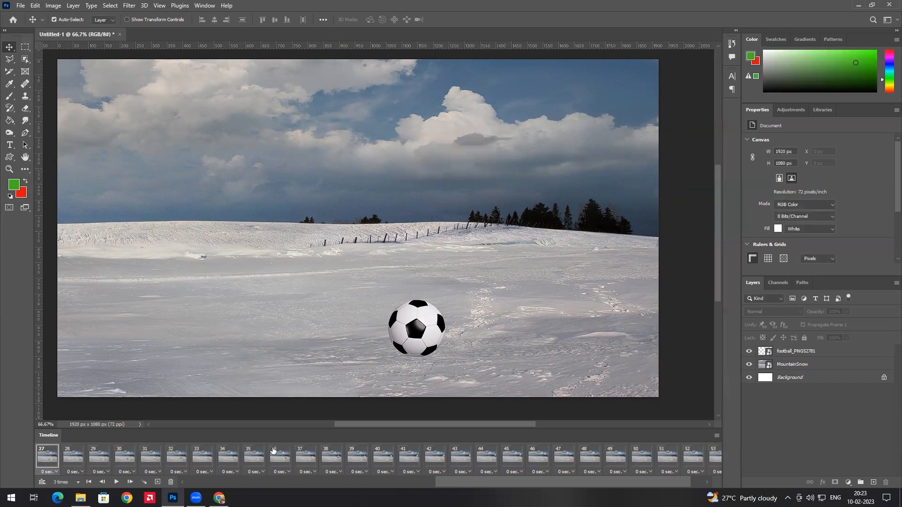
pyautogui.click(64, 481)
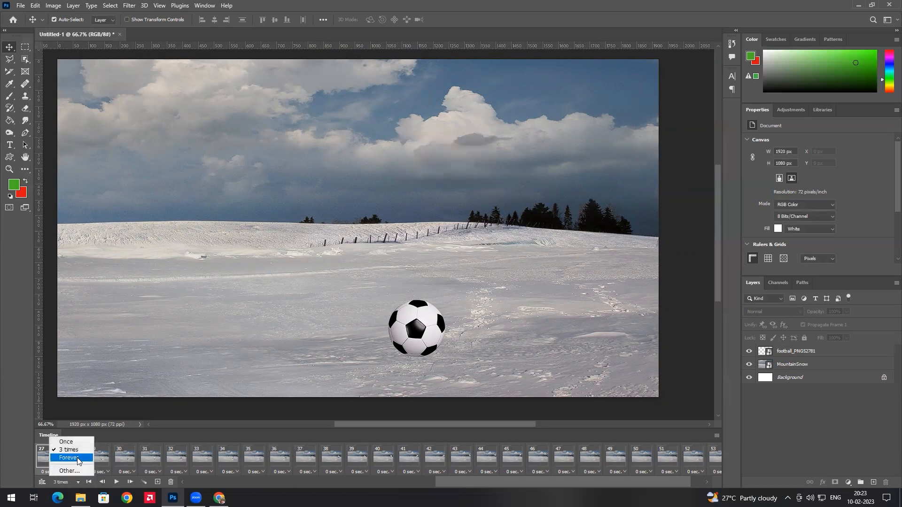
pyautogui.click(77, 459)
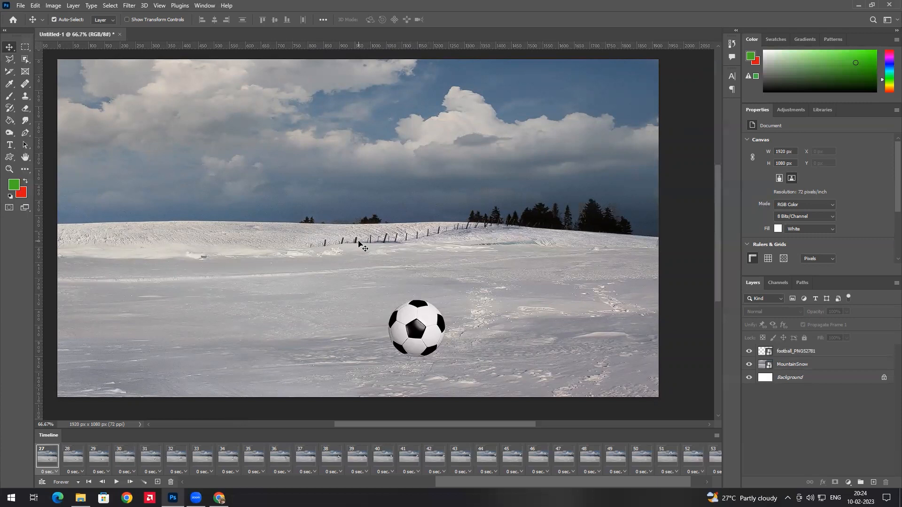
pyautogui.click(21, 6)
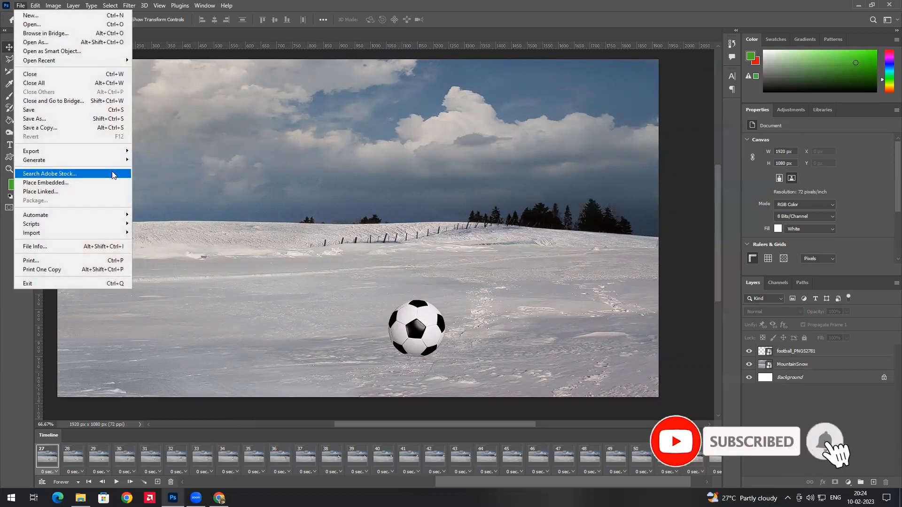
# Bring up Save for Web with GIF kept as the output format
pyautogui.moveTo(116, 150)
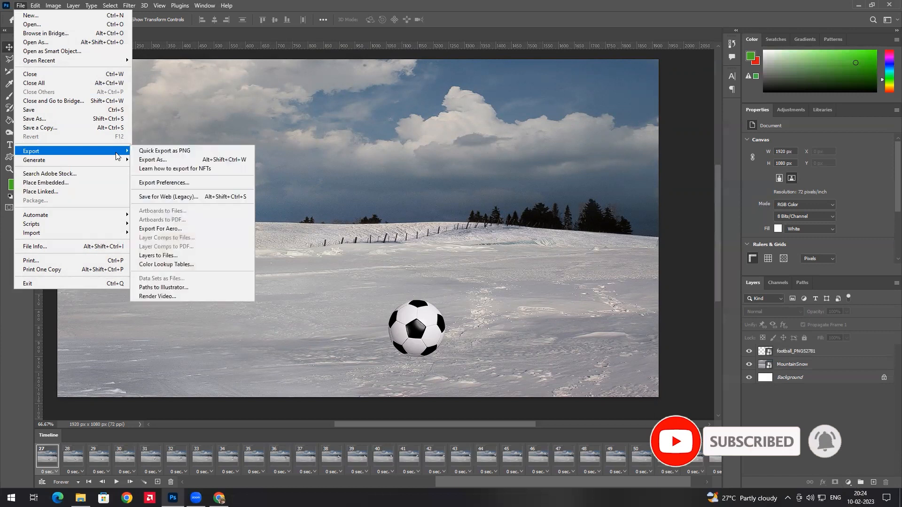
pyautogui.click(212, 196)
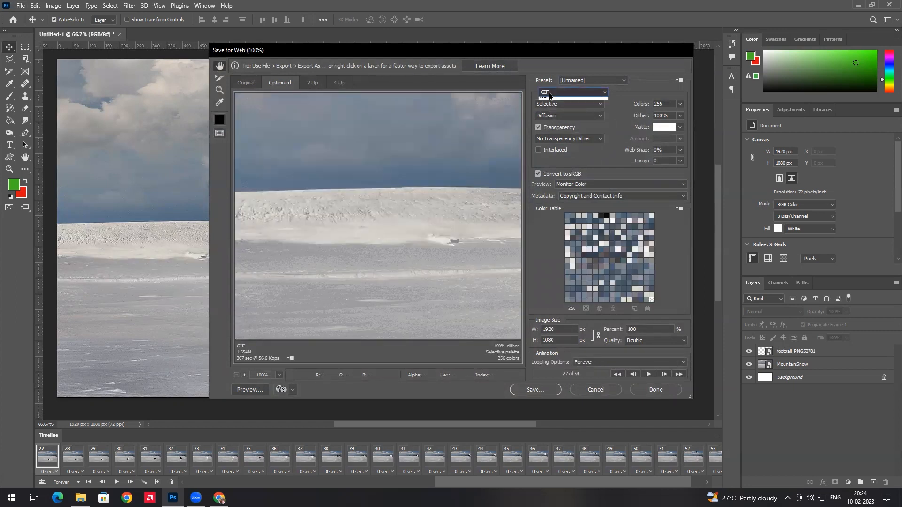
pyautogui.click(551, 92)
pyautogui.click(550, 104)
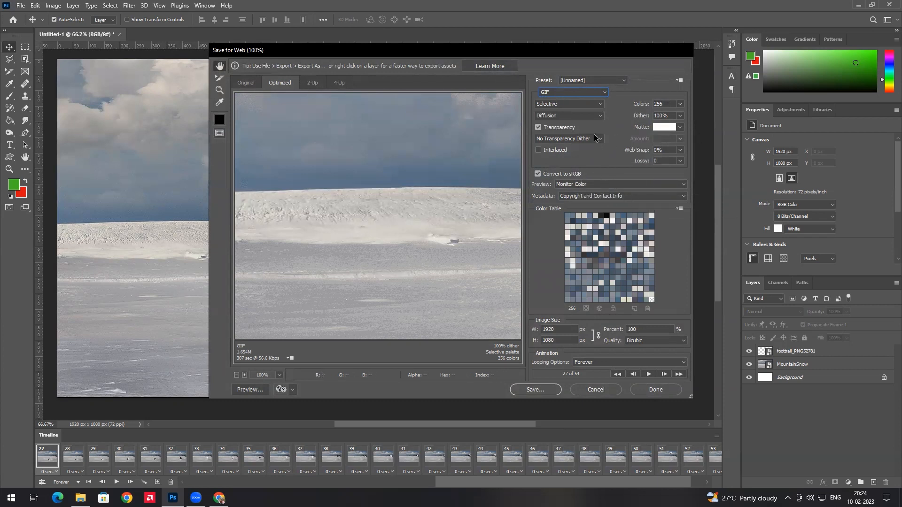
# Save the web-optimised GIF to the Desktop as FootBall
pyautogui.click(535, 390)
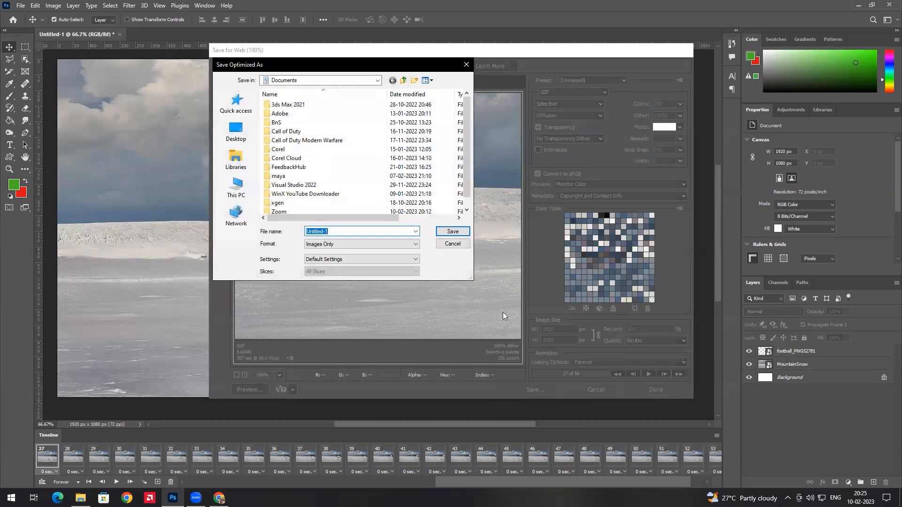
pyautogui.click(230, 130)
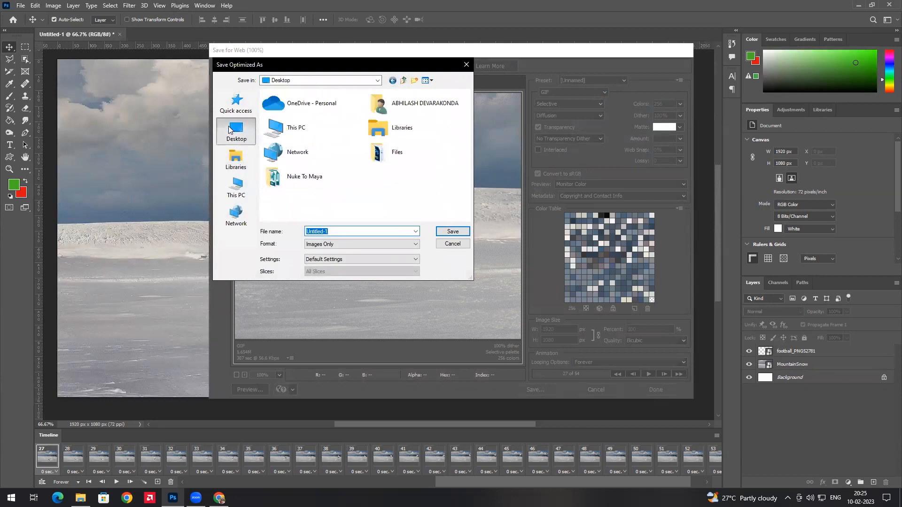
pyautogui.write('FootBall')
pyautogui.click(452, 231)
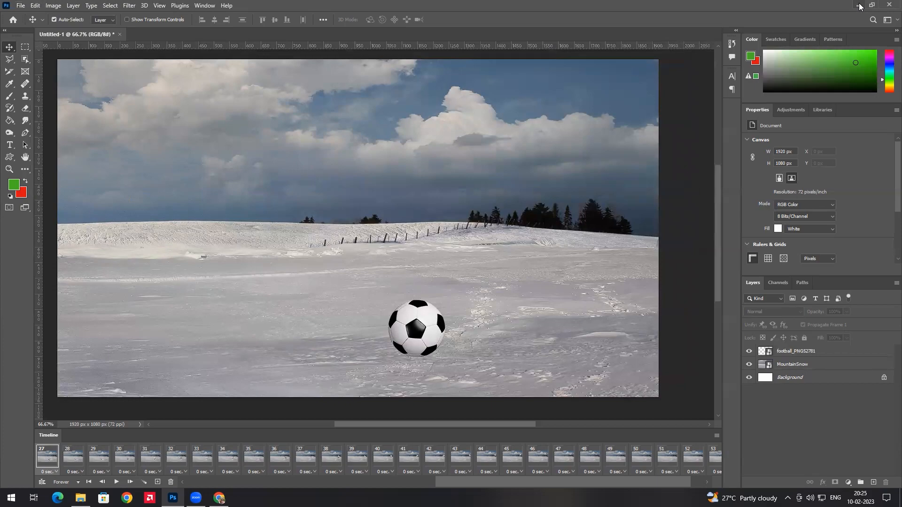
# Minimise Photoshop, play FootBall.gif from the Desktop in Photos, then close the viewer
pyautogui.click(859, 4)
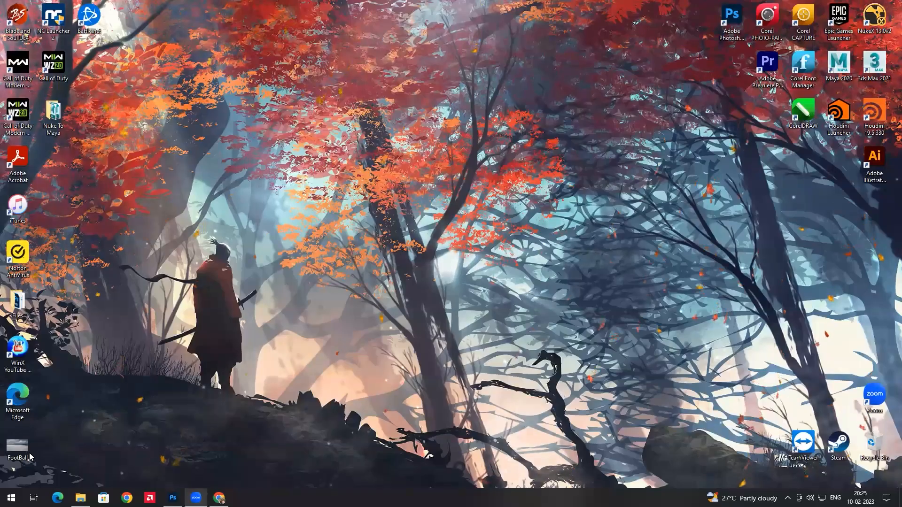
pyautogui.click(24, 443)
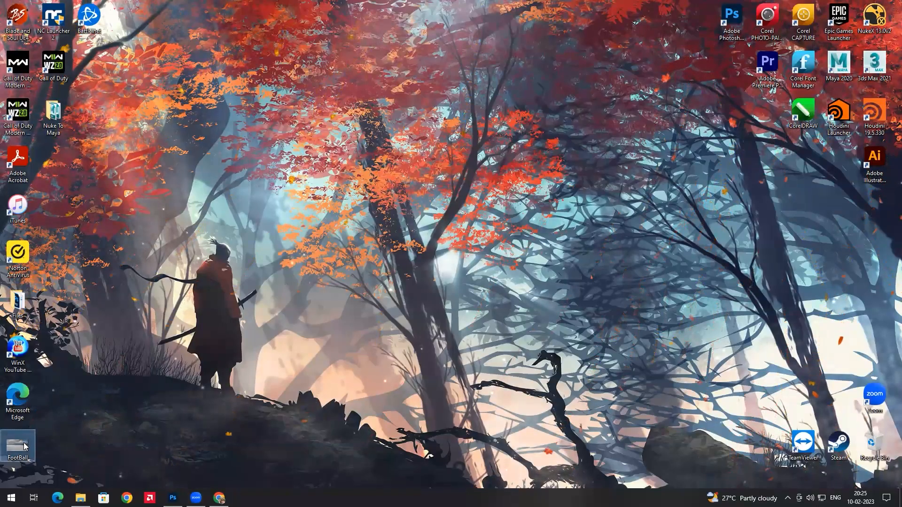
pyautogui.doubleClick(24, 446)
pyautogui.press('Escape')
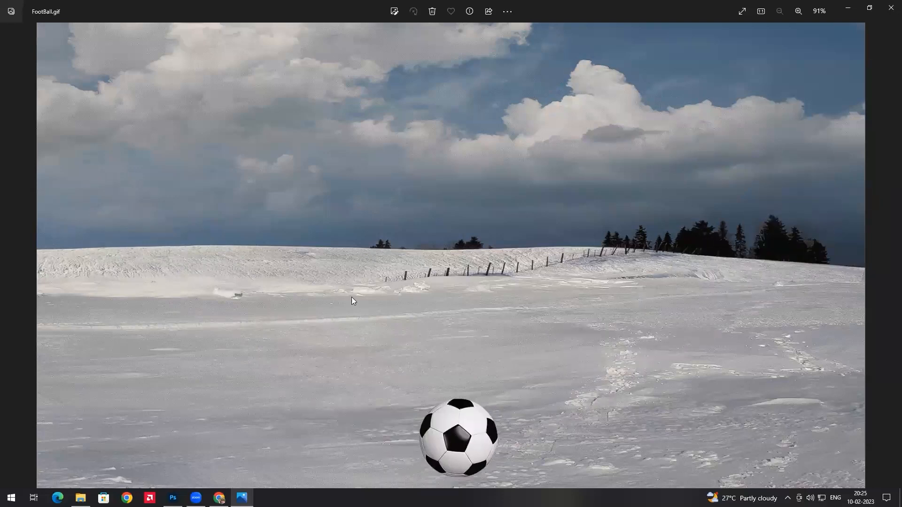
pyautogui.click(889, 5)
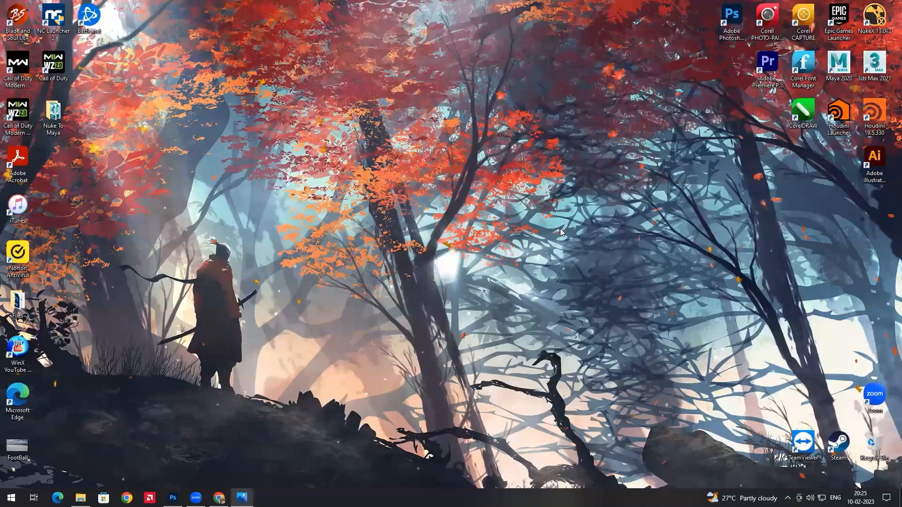
# Close the football document in Photoshop without saving changes
pyautogui.click(173, 498)
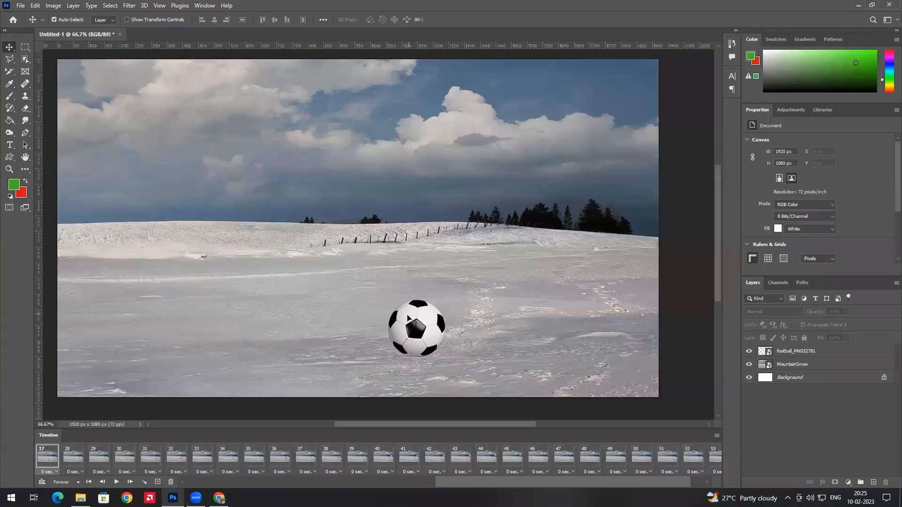
pyautogui.click(120, 35)
pyautogui.click(447, 185)
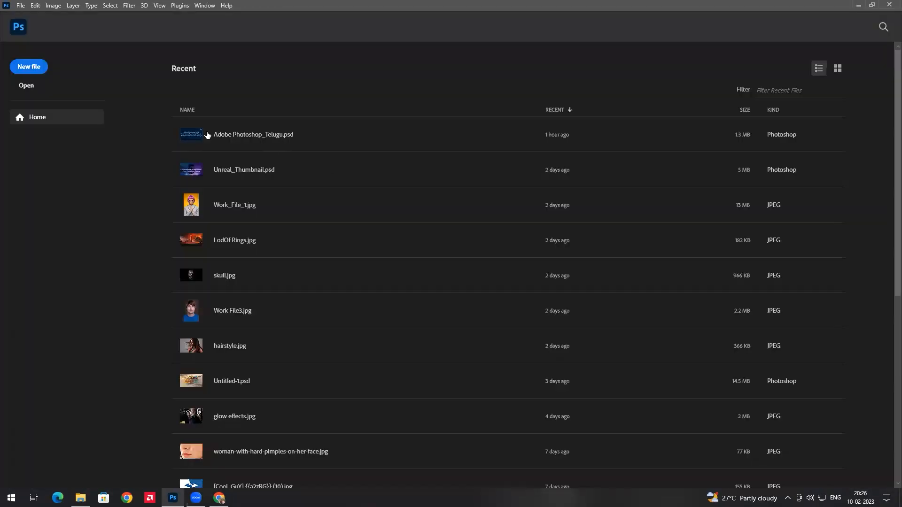
# Create a new blank 1920 × 1080 document from the Custom preset
pyautogui.click(21, 6)
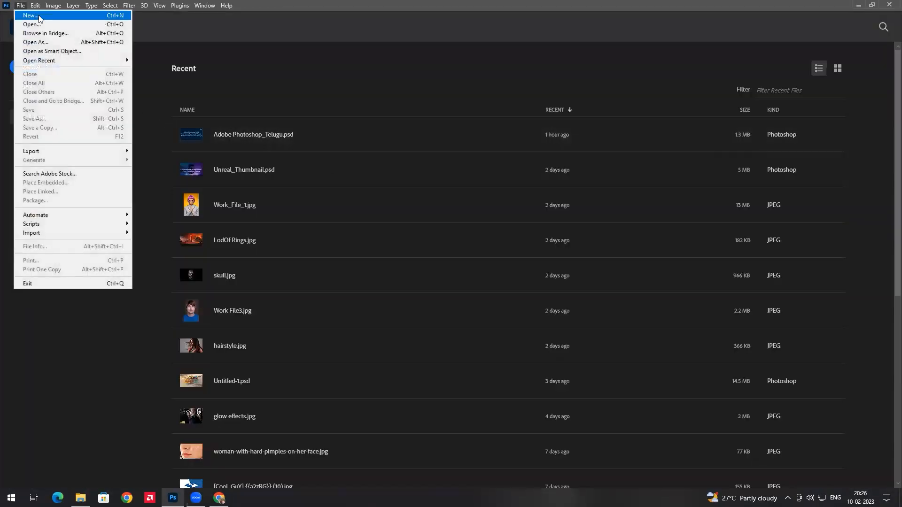
pyautogui.click(21, 14)
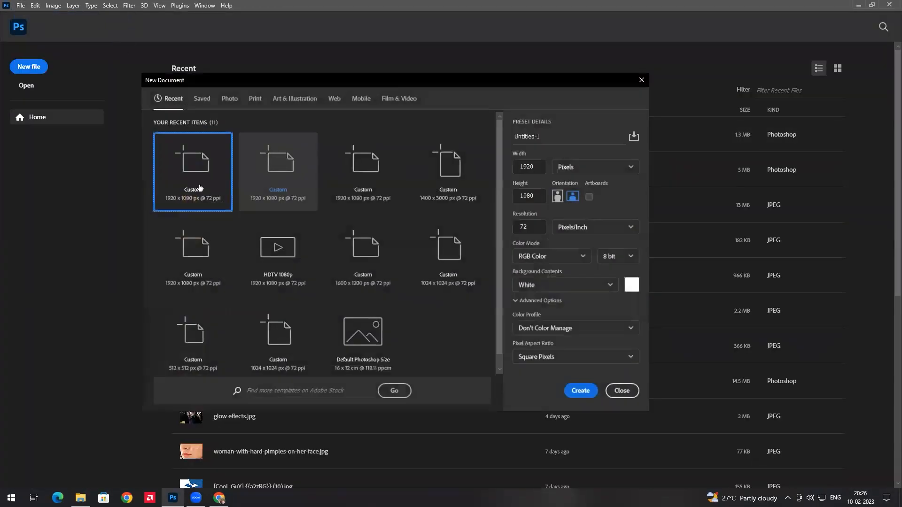
pyautogui.click(582, 390)
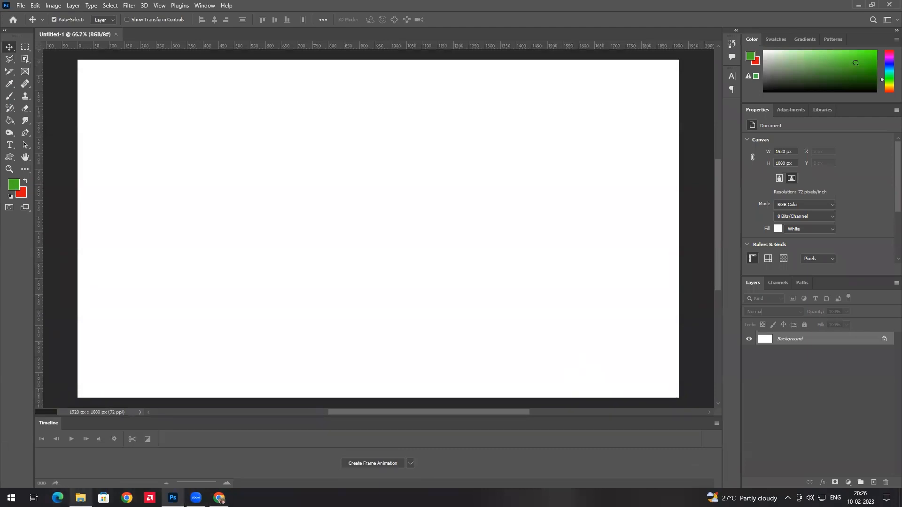
pyautogui.click(81, 498)
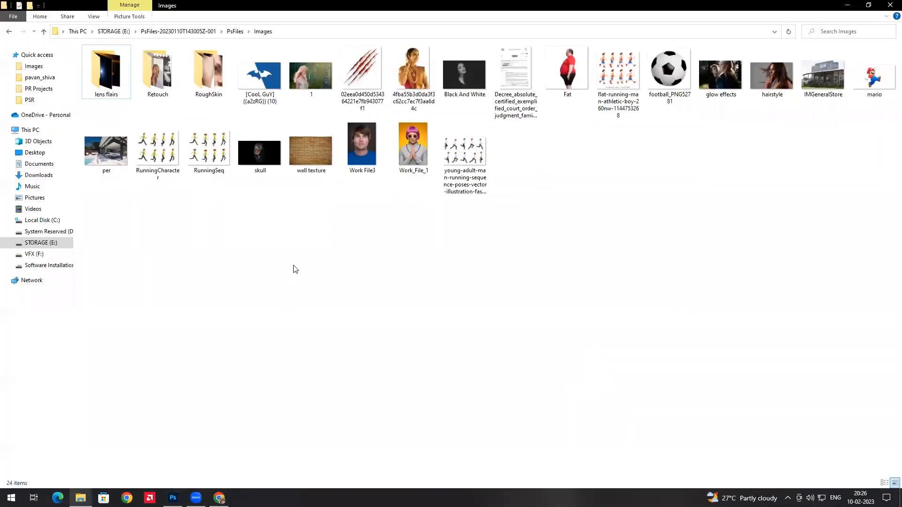
# Preview the RunningCharacter and RunningSeq sprite sheets, taking a second look at RunningCharacter
pyautogui.doubleClick(158, 150)
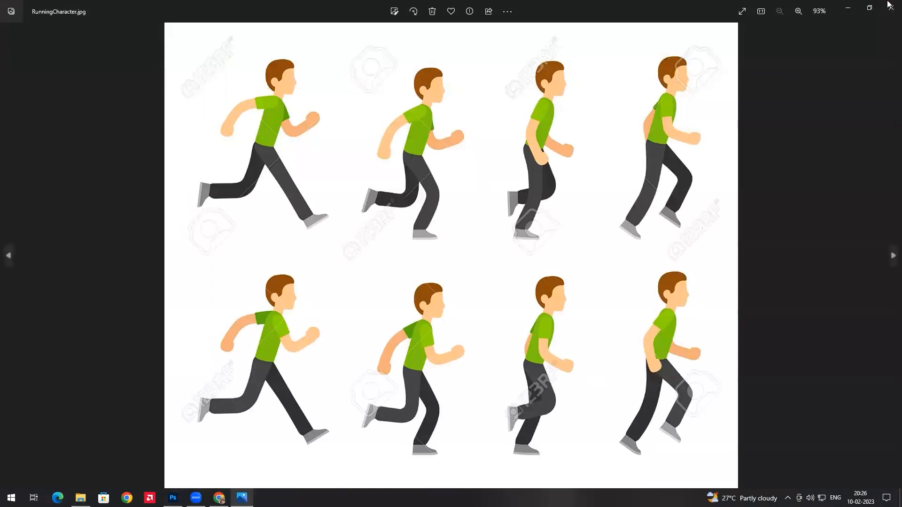
pyautogui.click(889, 7)
pyautogui.doubleClick(217, 155)
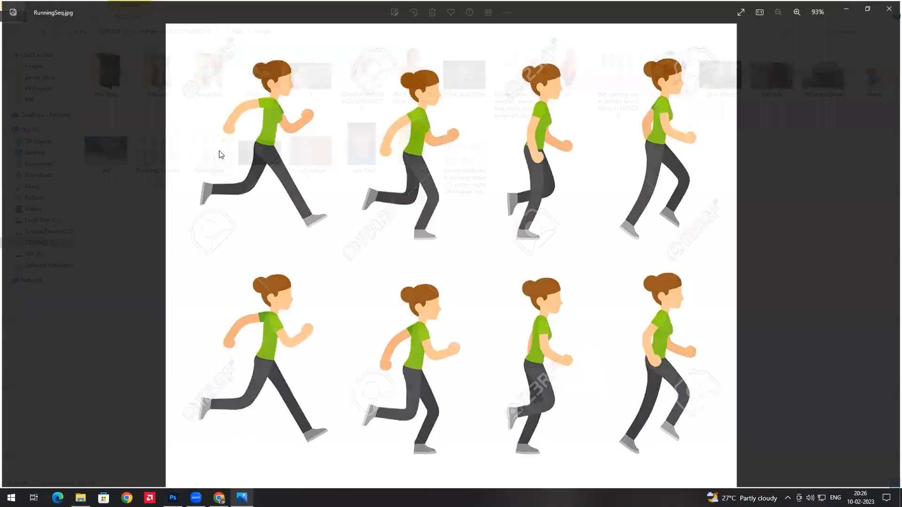
pyautogui.click(890, 7)
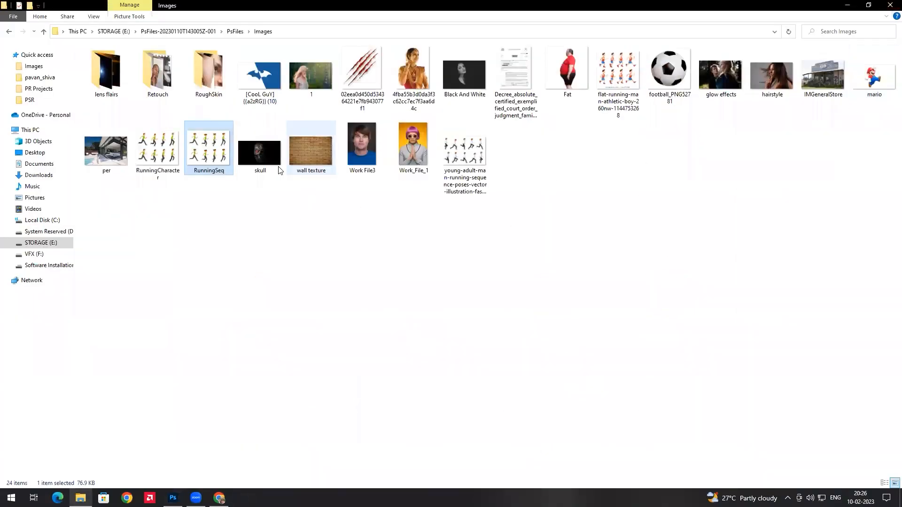
pyautogui.doubleClick(158, 150)
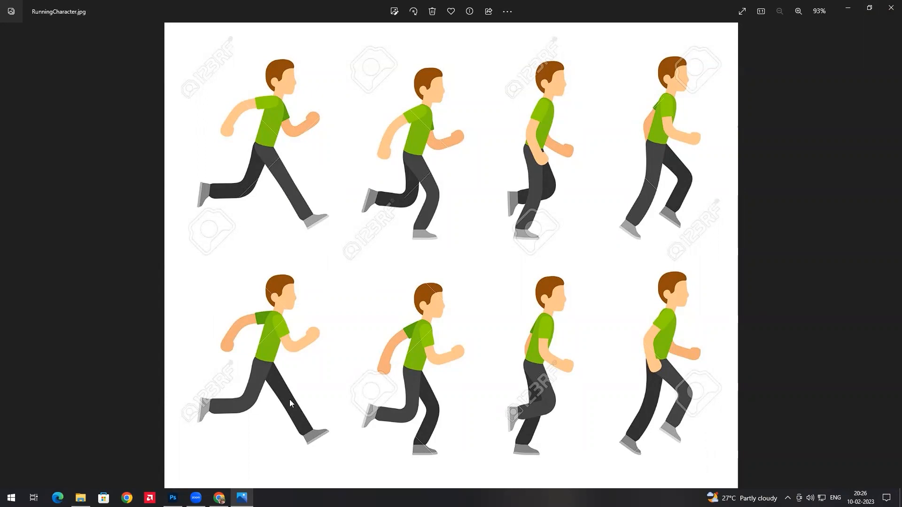
pyautogui.click(889, 7)
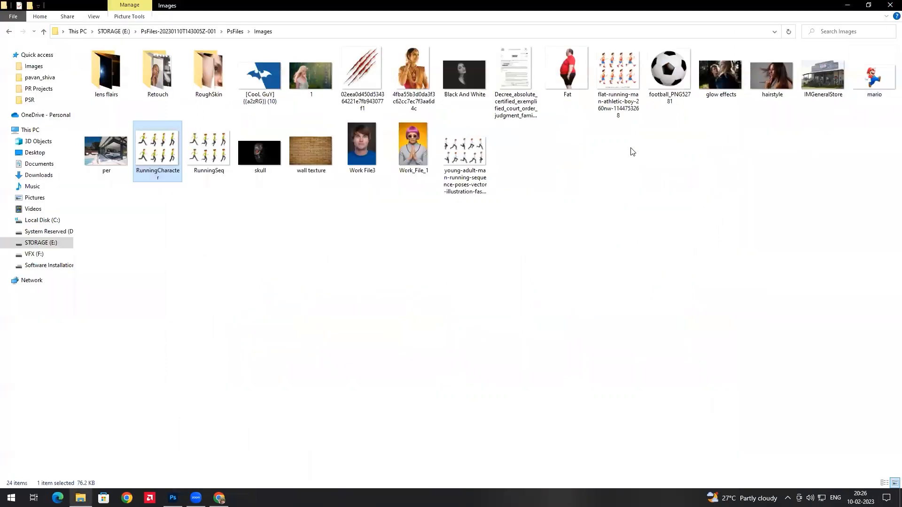
# Preview the young man in shirt and tie running sheet, then return to Photoshop
pyautogui.click(472, 164)
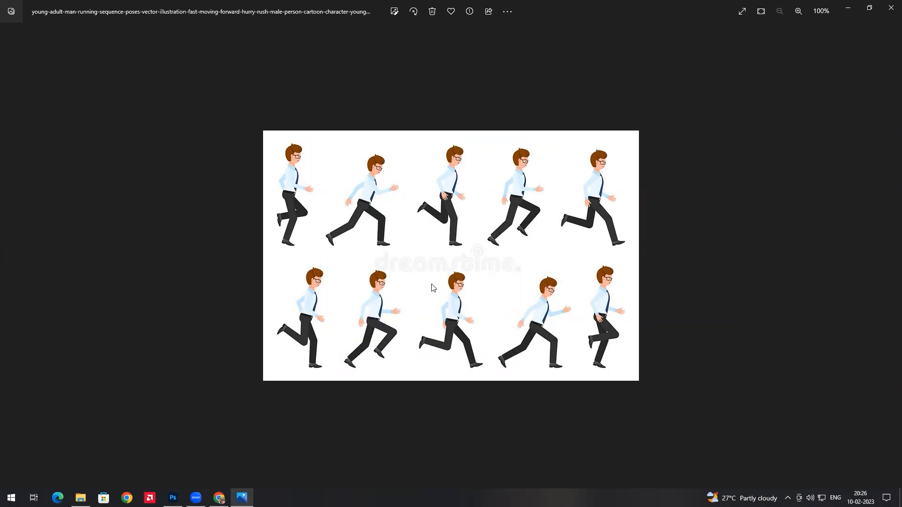
pyautogui.click(888, 4)
pyautogui.click(283, 33)
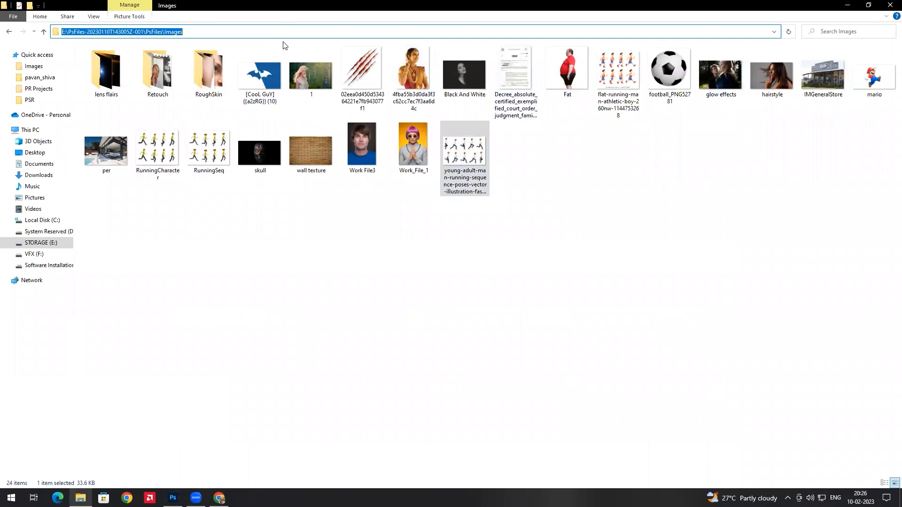
pyautogui.click(173, 497)
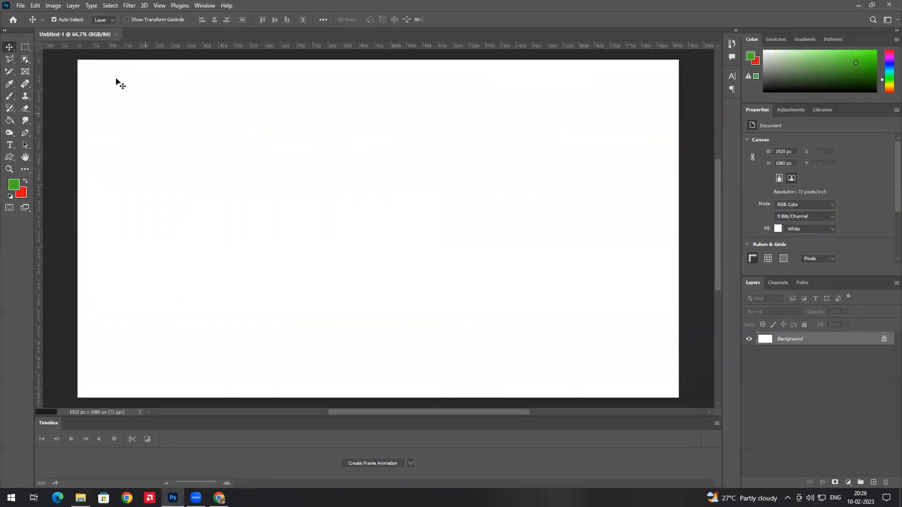
# Open the young-adult-man running sequence JPG beside Untitled-1 and choose the Object Selection Tool
pyautogui.click(23, 6)
pyautogui.click(33, 26)
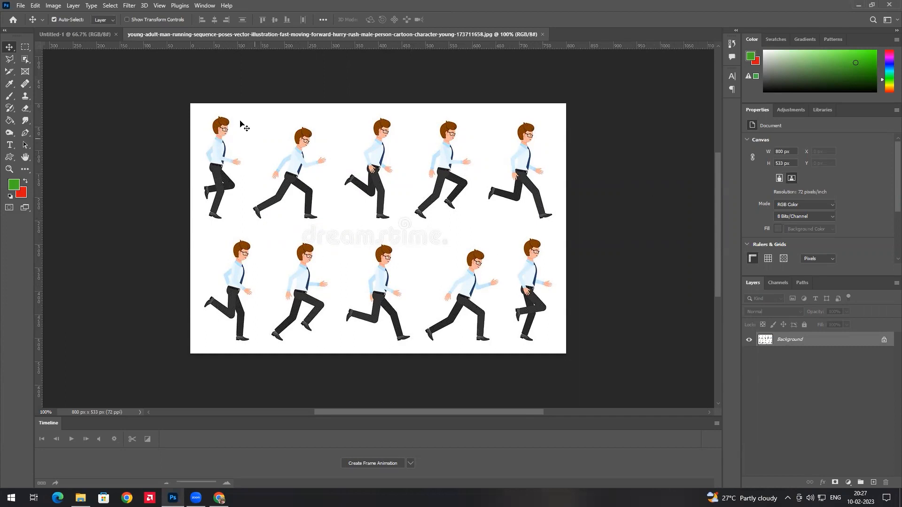
pyautogui.click(77, 36)
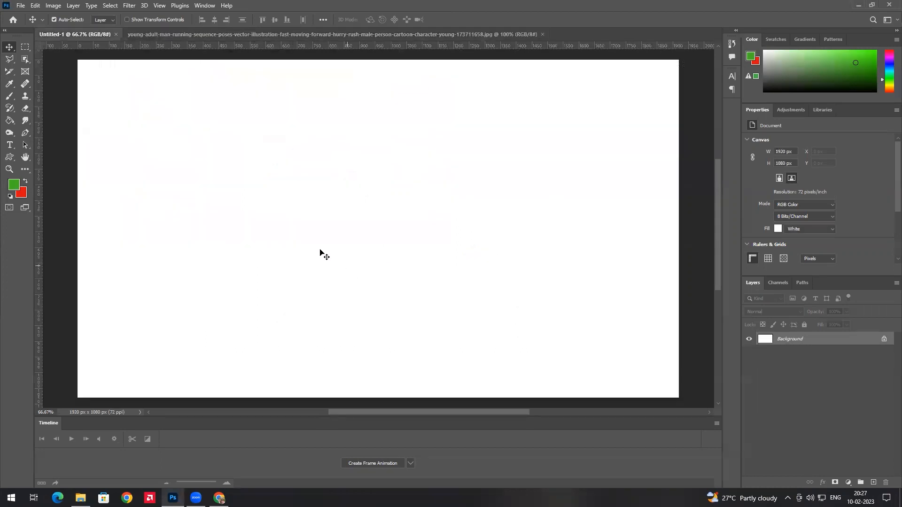
pyautogui.click(200, 35)
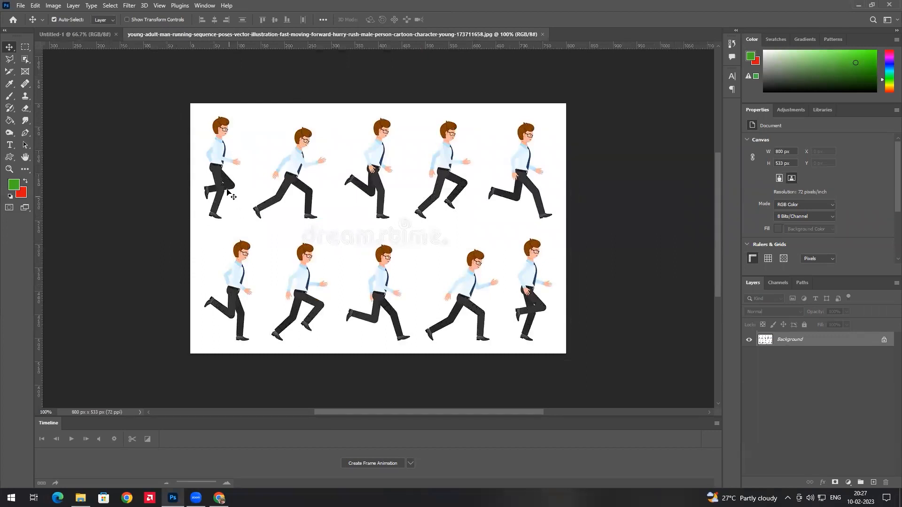
pyautogui.click(89, 34)
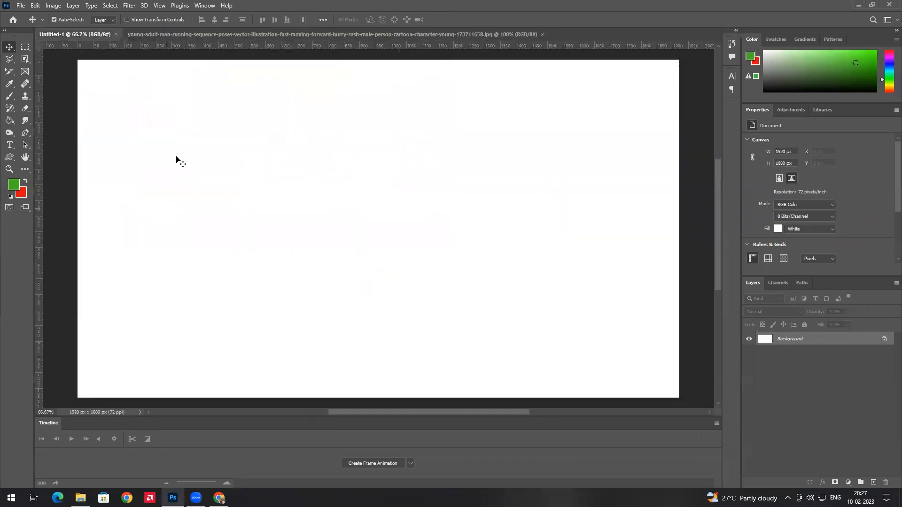
pyautogui.click(173, 34)
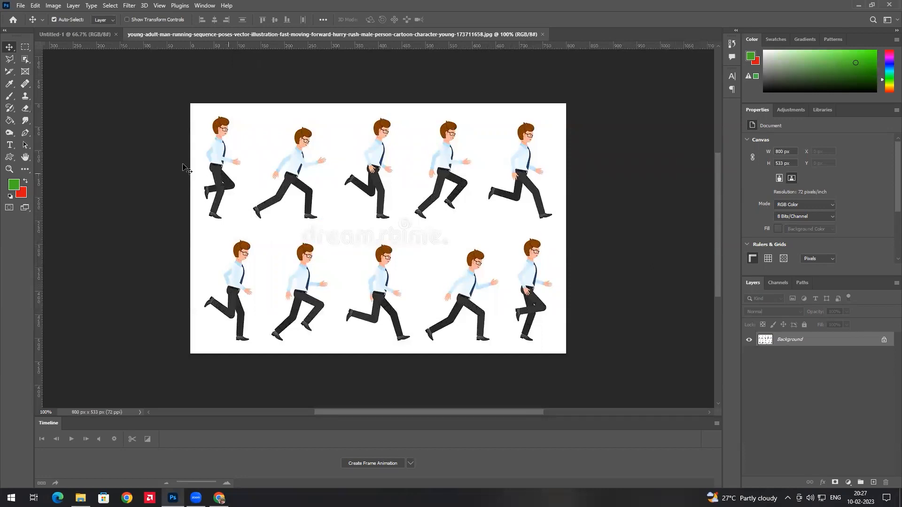
pyautogui.click(25, 60)
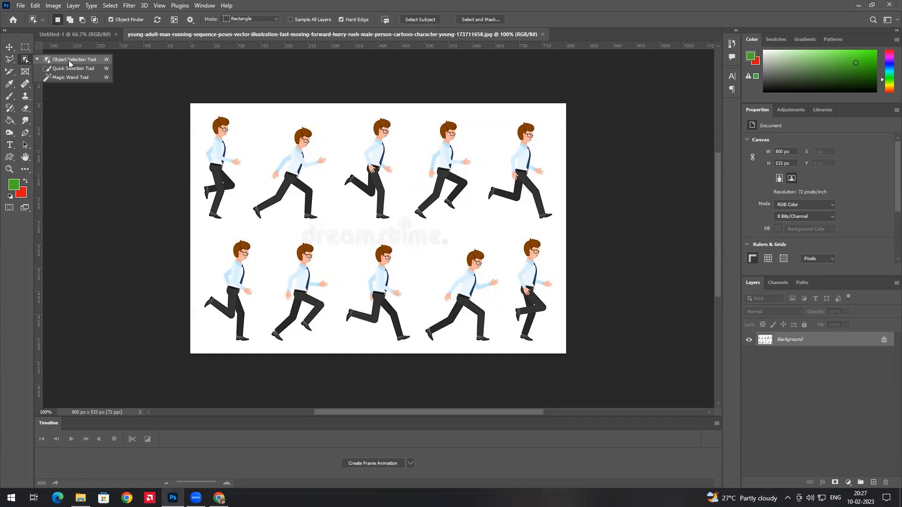
pyautogui.click(69, 61)
# Copy the first running pose into Untitled-1 and place it at the bottom-left corner
pyautogui.moveTo(194, 115); pyautogui.dragTo(244, 224)
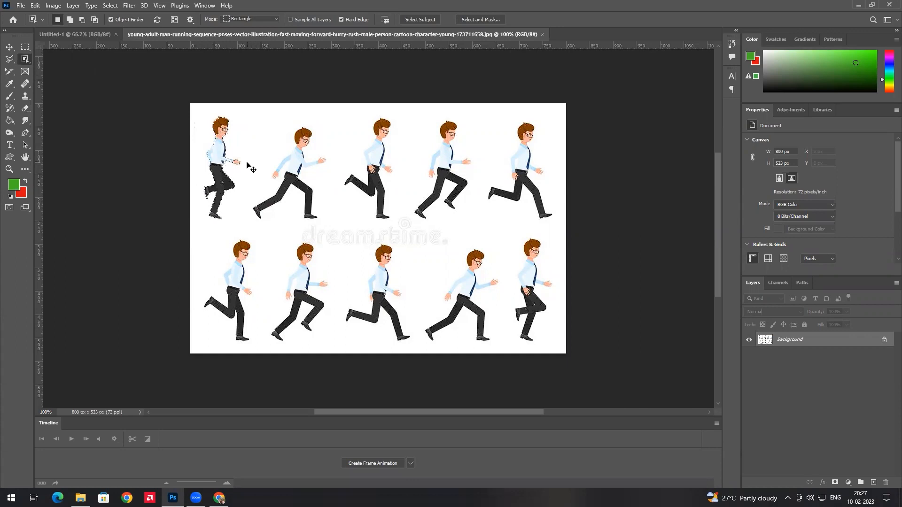
pyautogui.click(87, 34)
pyautogui.hotkey('ctrl', 'v')
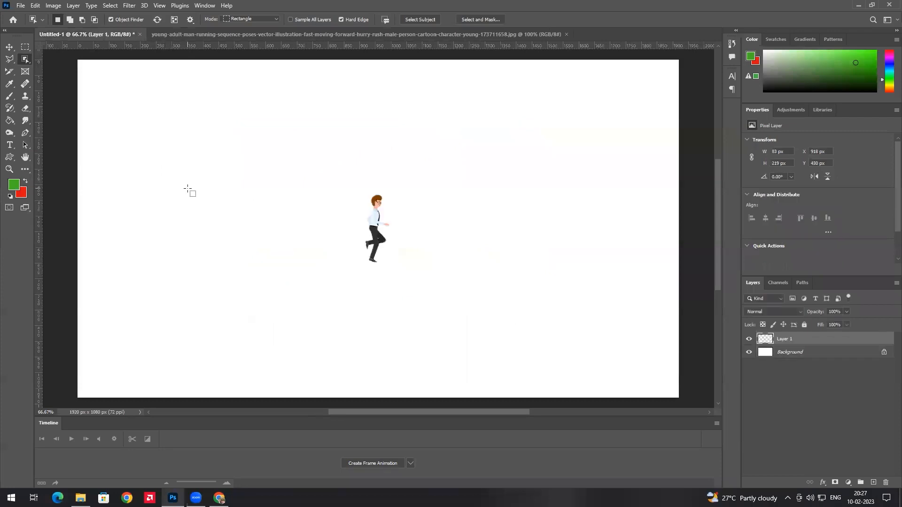
pyautogui.click(10, 48)
pyautogui.moveTo(371, 239); pyautogui.dragTo(96, 366)
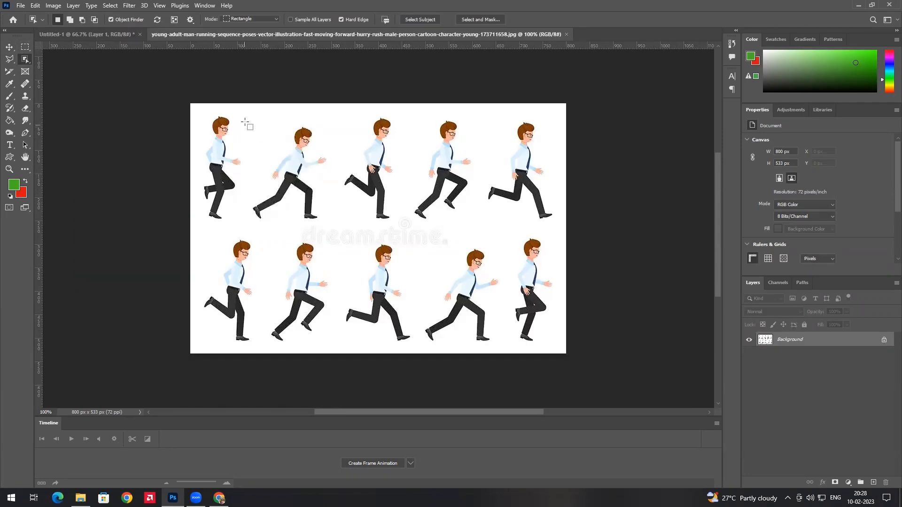
# Add the remaining poses, up to Layer 10, into the bottom row beside the first
pyautogui.moveTo(245, 118); pyautogui.dragTo(328, 225)
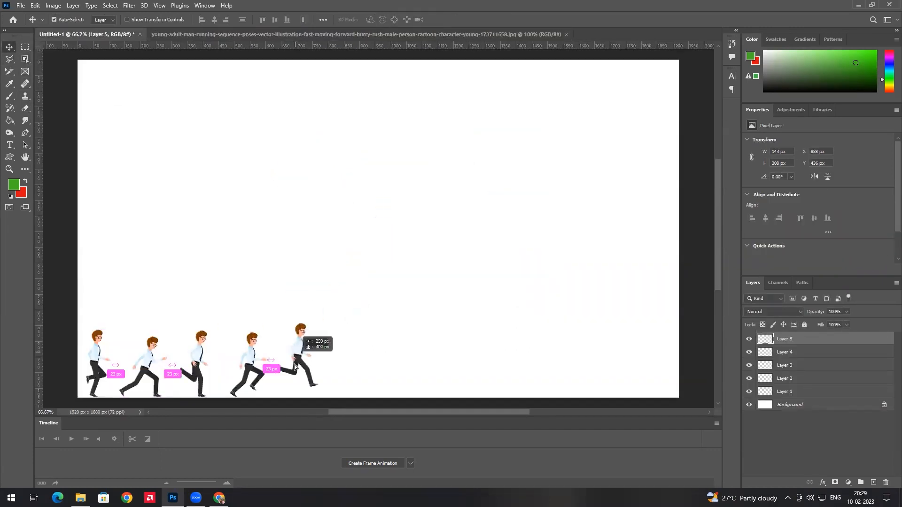
pyautogui.moveTo(296, 376); pyautogui.dragTo(242, 361)
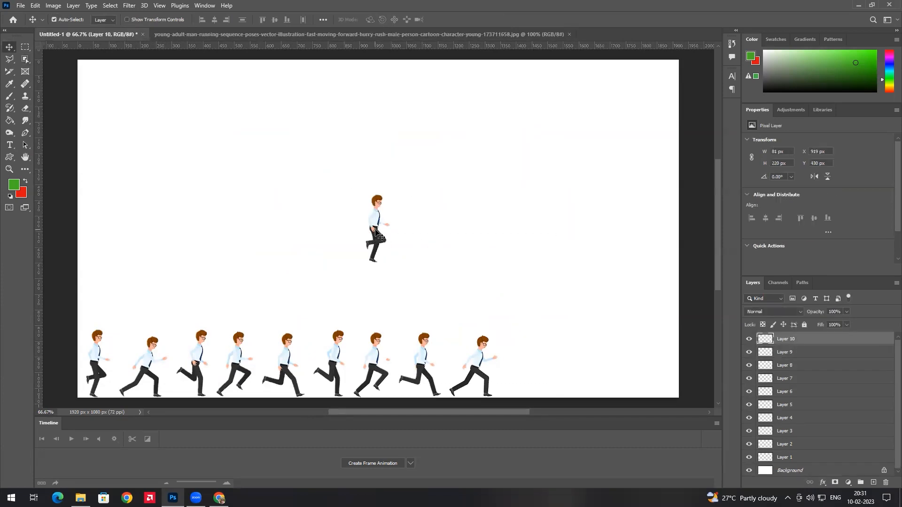
pyautogui.moveTo(410, 231); pyautogui.dragTo(551, 366)
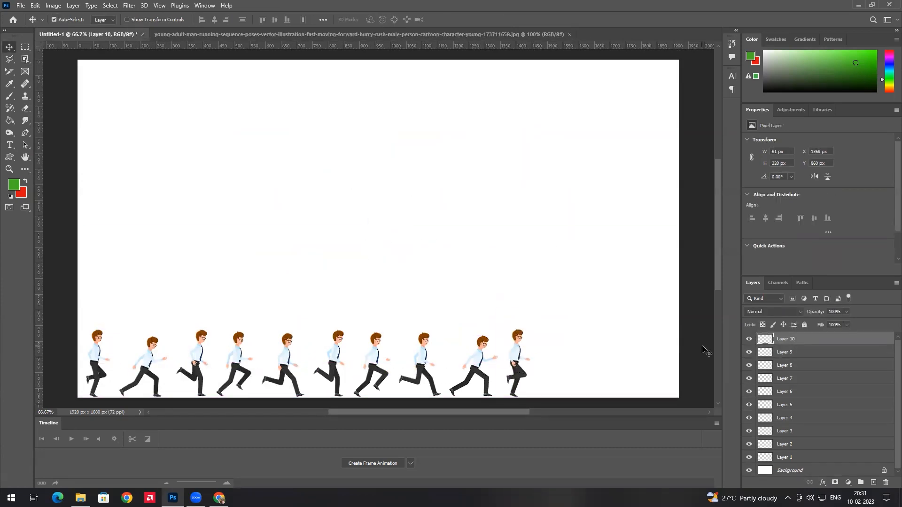
pyautogui.click(217, 35)
# Push Layer 10 to the right edge, respace the other runners, then hide all runner layers
pyautogui.click(120, 36)
pyautogui.click(278, 35)
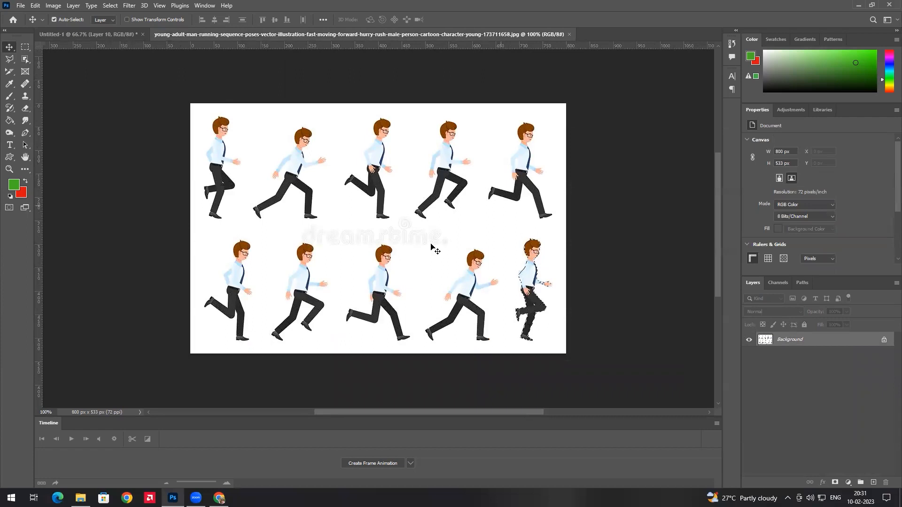
pyautogui.click(128, 34)
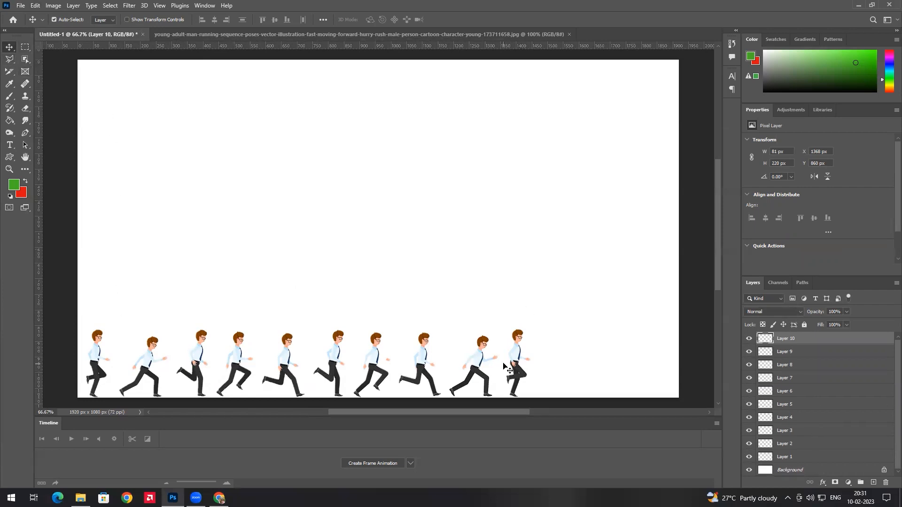
pyautogui.moveTo(519, 368); pyautogui.dragTo(658, 368)
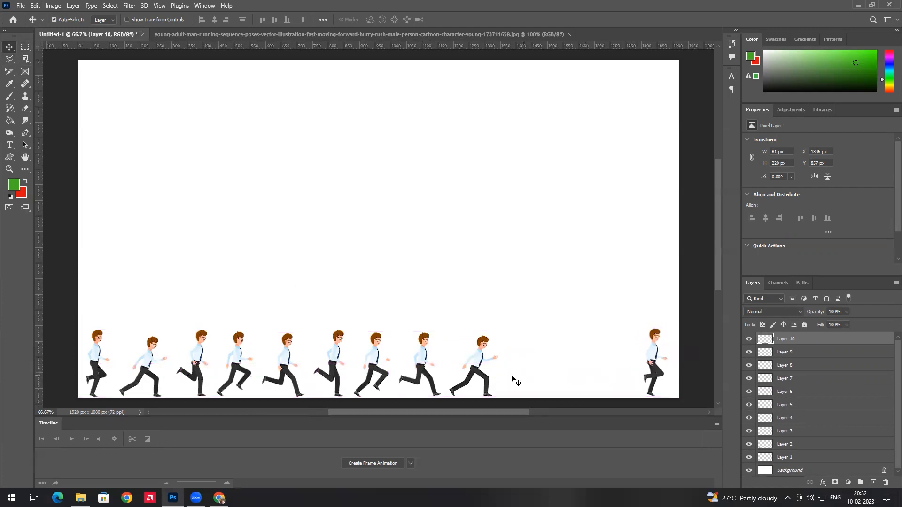
pyautogui.moveTo(482, 366); pyautogui.dragTo(559, 368)
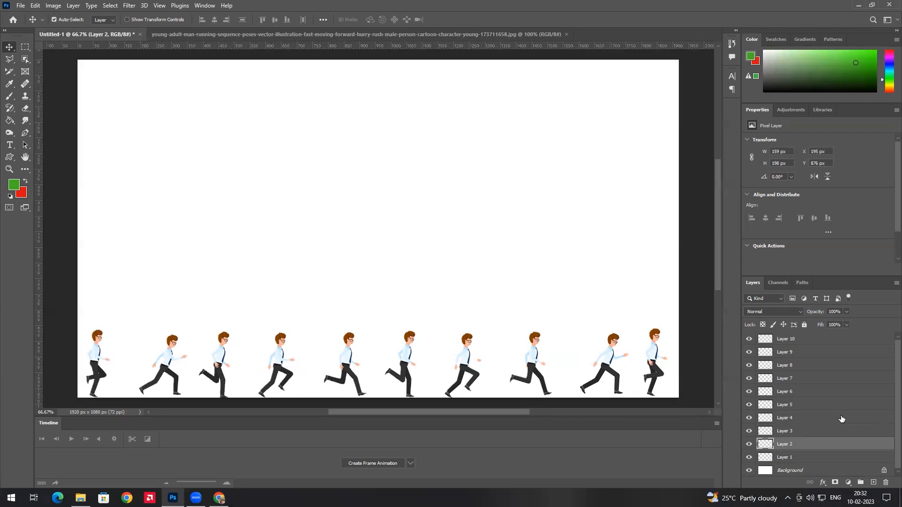
pyautogui.moveTo(749, 346); pyautogui.dragTo(750, 461)
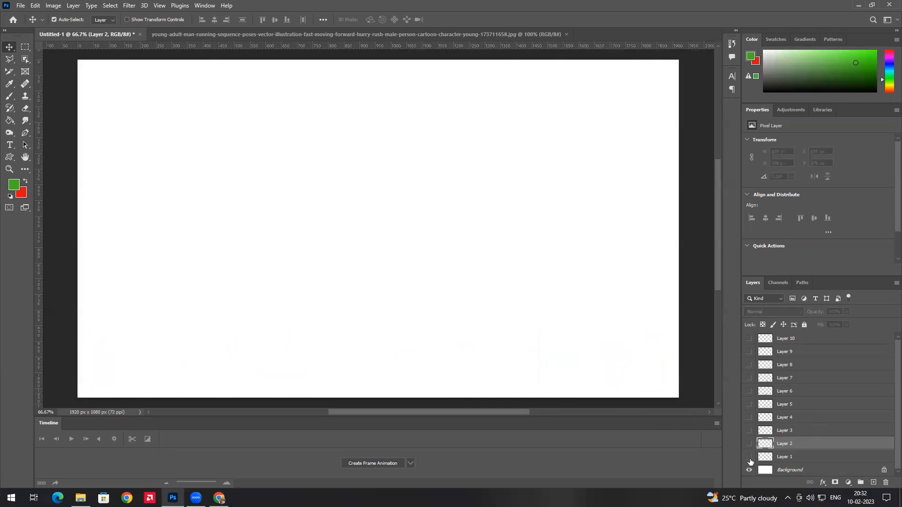
# Make Layer 1 the only visible pose and create a frame animation from it
pyautogui.click(750, 458)
pyautogui.click(801, 458)
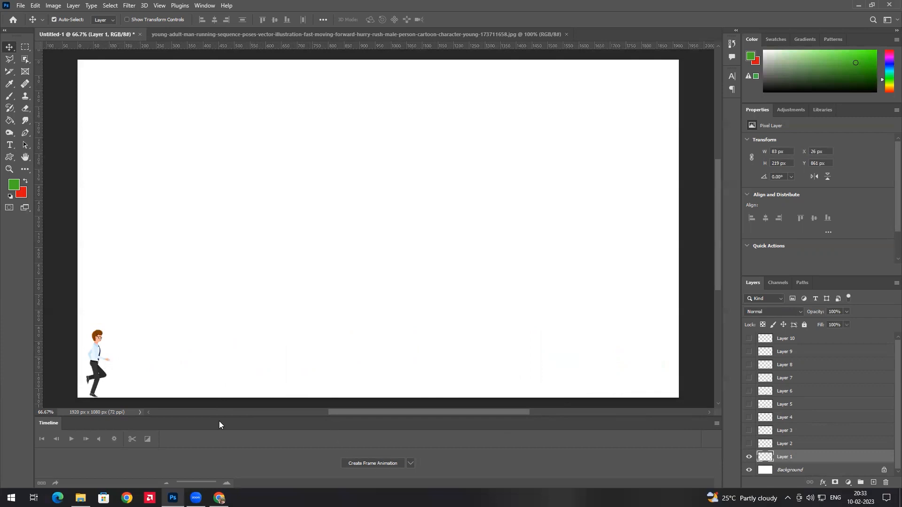
pyautogui.click(411, 464)
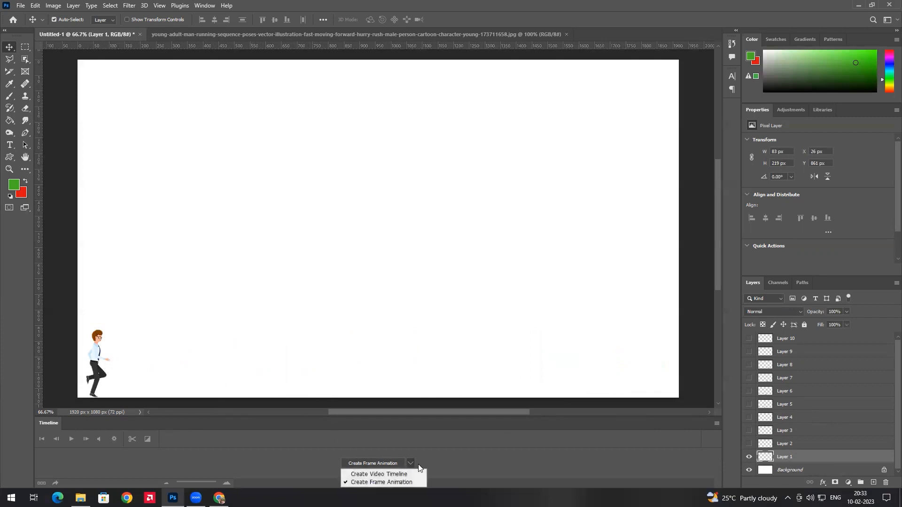
pyautogui.click(386, 482)
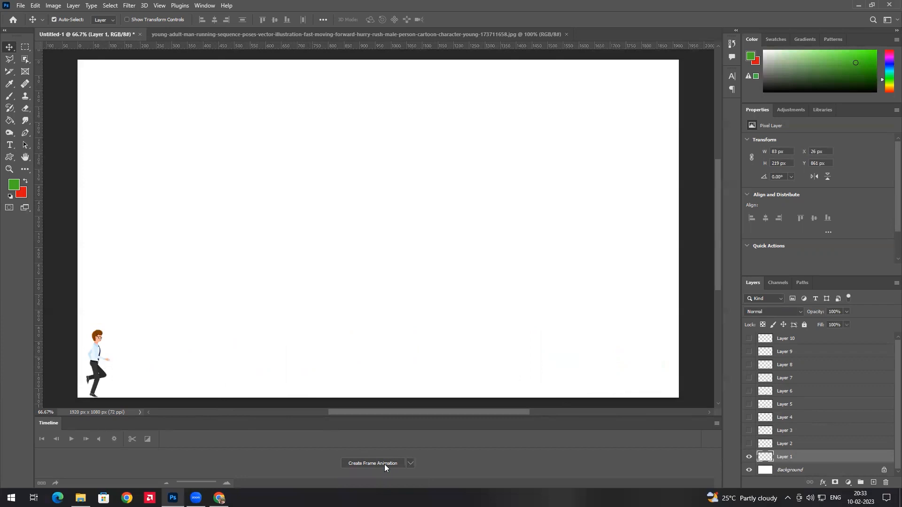
pyautogui.click(384, 464)
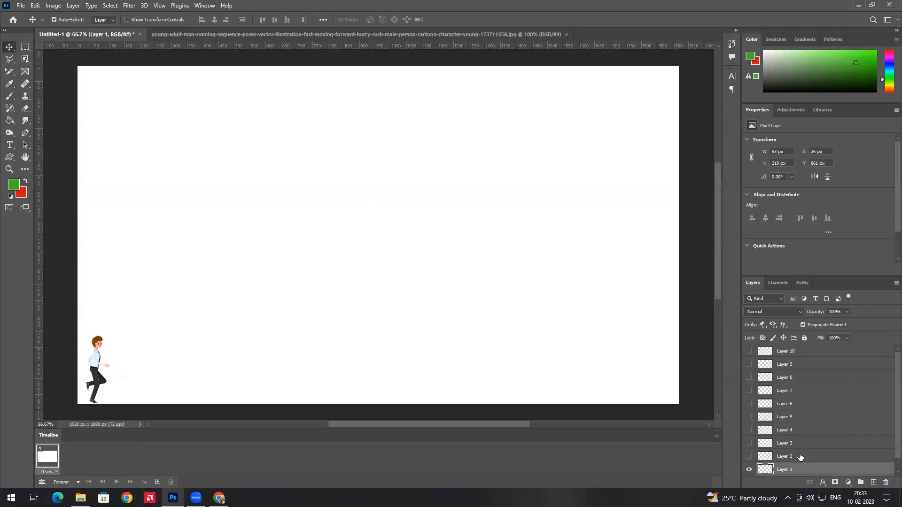
pyautogui.scroll(-1, 787, 414)
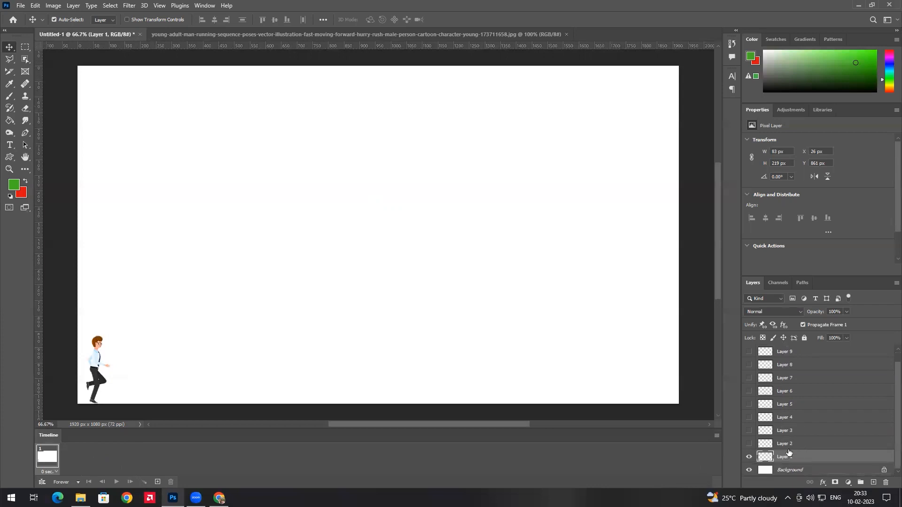
pyautogui.scroll(1, 789, 450)
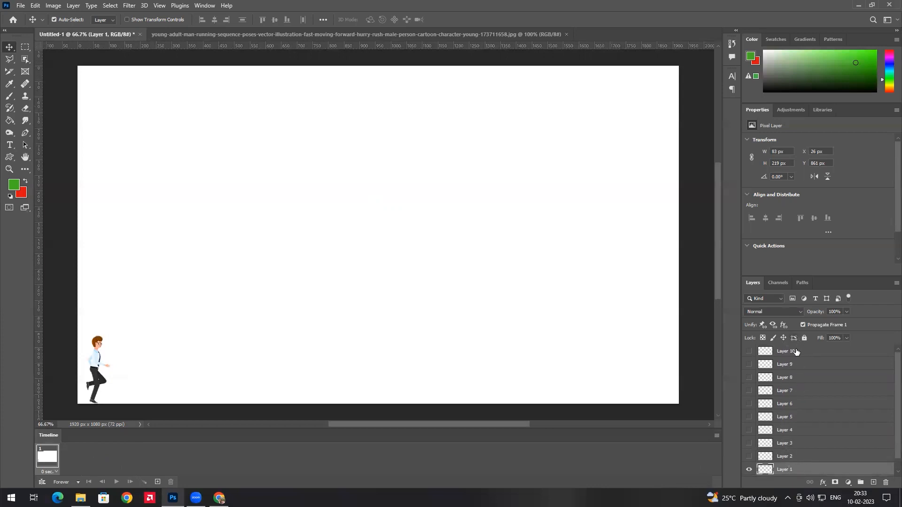
# Duplicate the selected frame until the Timeline holds ten frames
pyautogui.click(157, 482)
pyautogui.click(156, 482)
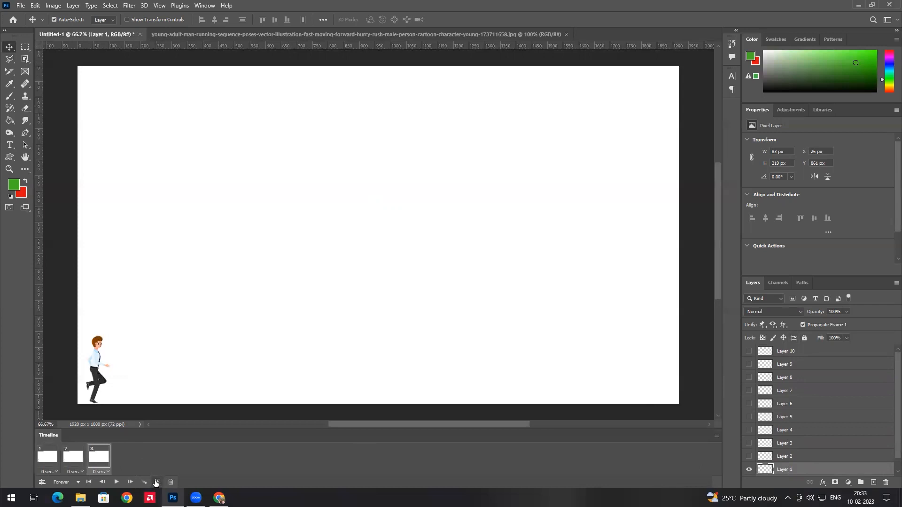
pyautogui.click(156, 482)
pyautogui.click(156, 482)
pyautogui.click(156, 483)
pyautogui.click(157, 482)
pyautogui.click(156, 482)
pyautogui.click(156, 482)
pyautogui.click(157, 482)
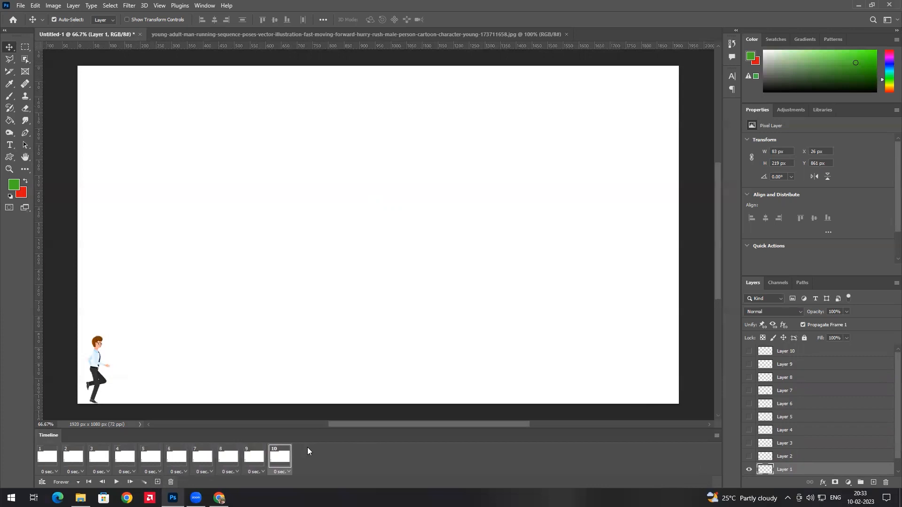
# Step through frames 1 to 10 to check them, ending on frame 2
pyautogui.click(50, 459)
pyautogui.click(73, 456)
pyautogui.click(98, 456)
pyautogui.click(134, 452)
pyautogui.click(150, 454)
pyautogui.click(182, 452)
pyautogui.click(47, 459)
pyautogui.click(73, 458)
pyautogui.click(98, 458)
pyautogui.click(176, 458)
pyautogui.click(210, 460)
pyautogui.click(229, 459)
pyautogui.click(249, 461)
pyautogui.click(281, 459)
pyautogui.click(71, 459)
pyautogui.click(53, 460)
pyautogui.click(70, 459)
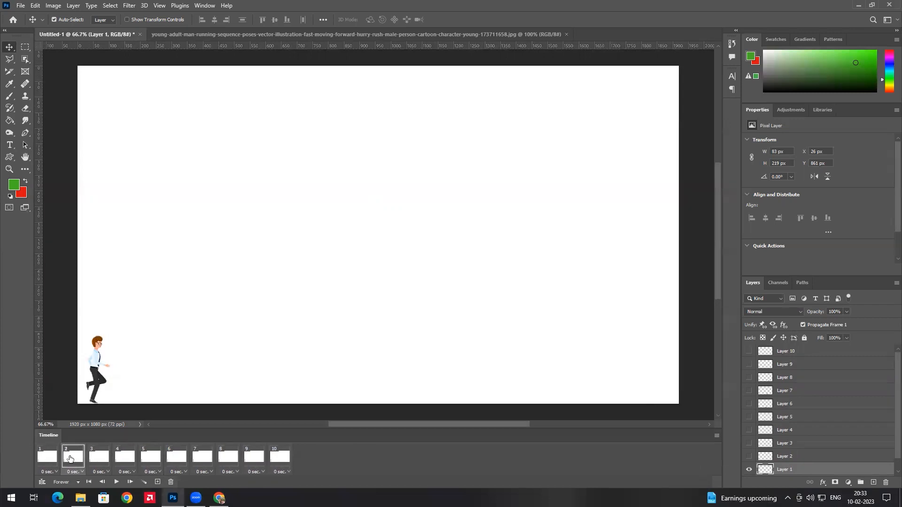
# Make frame 2 show only the second running pose, hiding Layer 1, and compare with frame 1
pyautogui.click(748, 456)
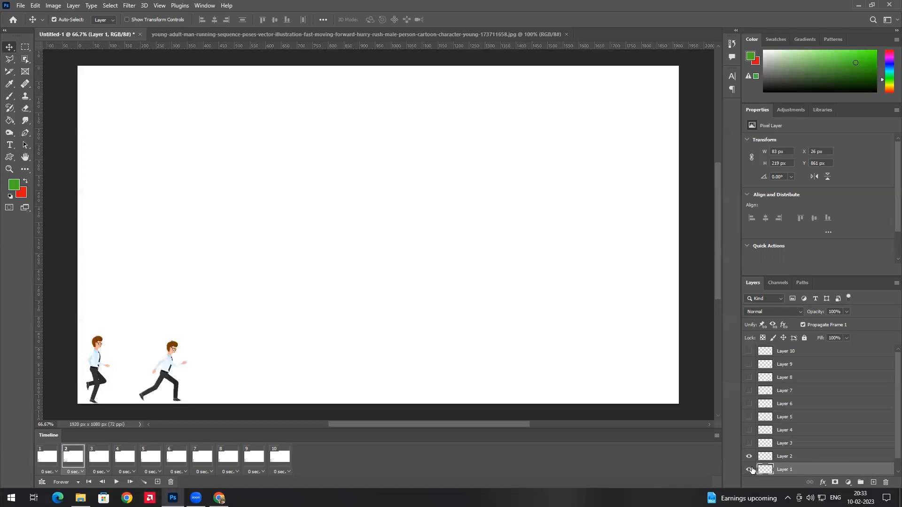
pyautogui.click(749, 470)
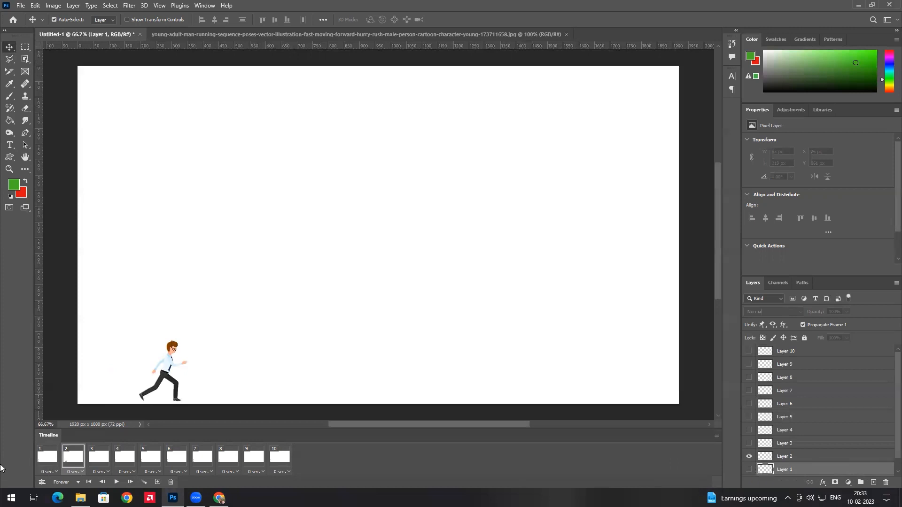
pyautogui.click(52, 460)
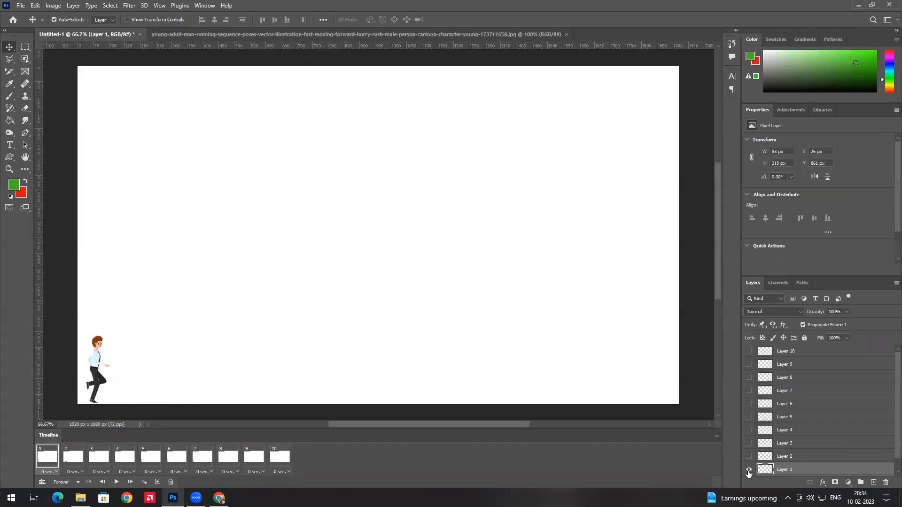
pyautogui.click(75, 463)
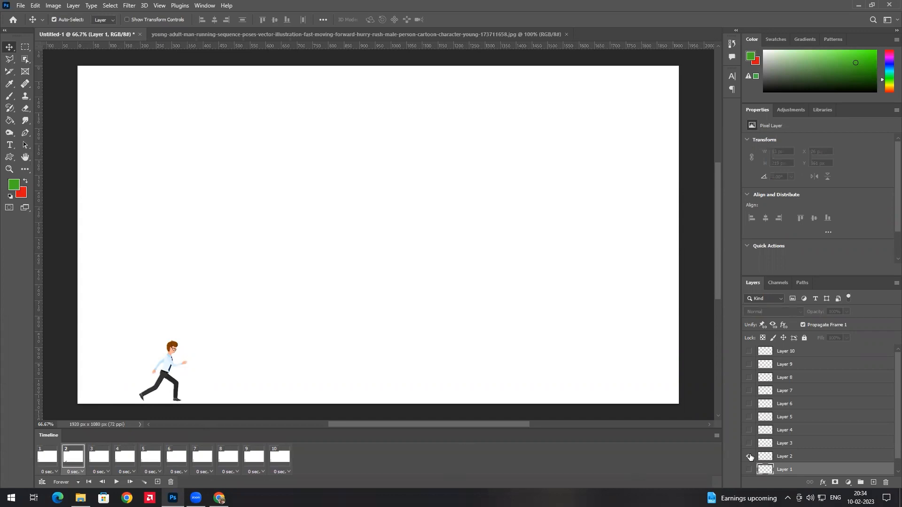
# Give frames 3 and 4 their third and fourth running poses, hiding Layer 1 in each
pyautogui.click(99, 458)
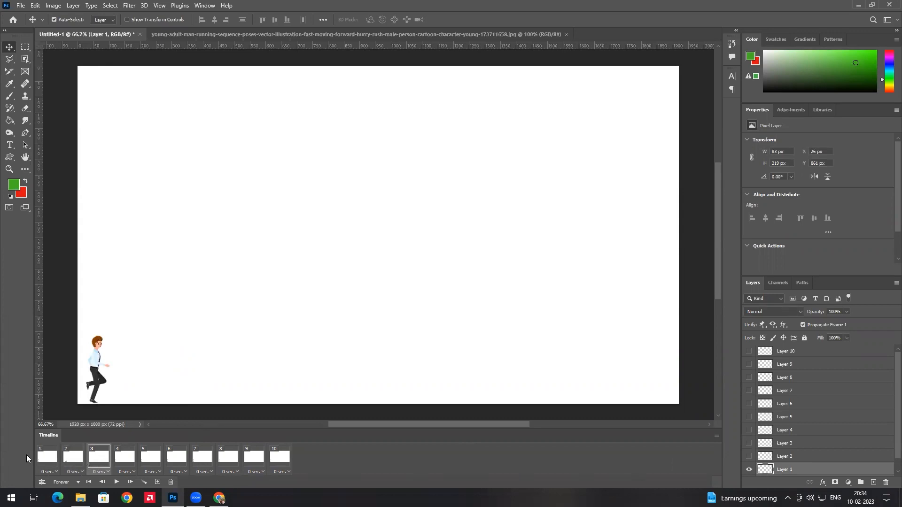
pyautogui.click(41, 458)
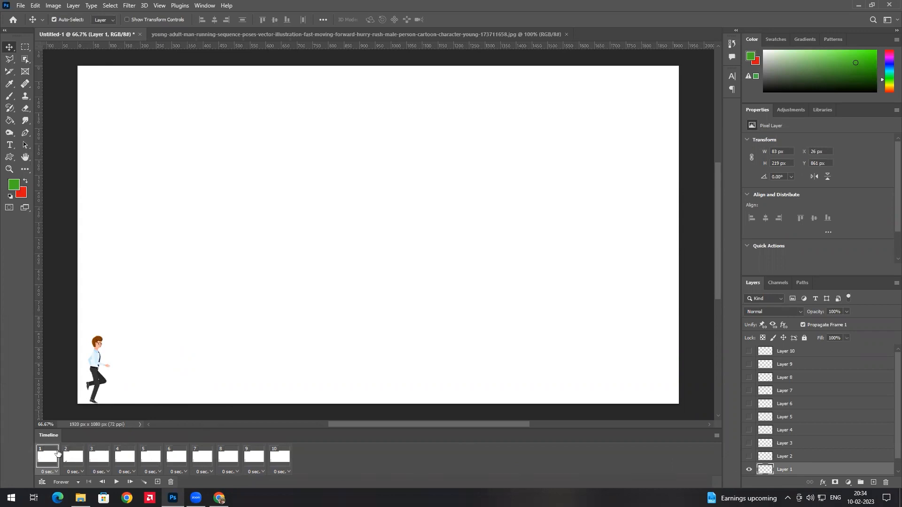
pyautogui.click(73, 455)
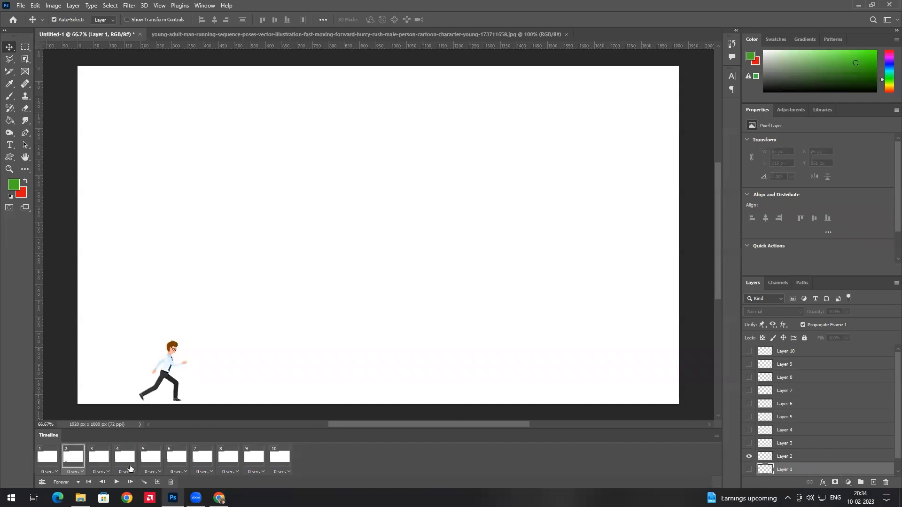
pyautogui.click(98, 460)
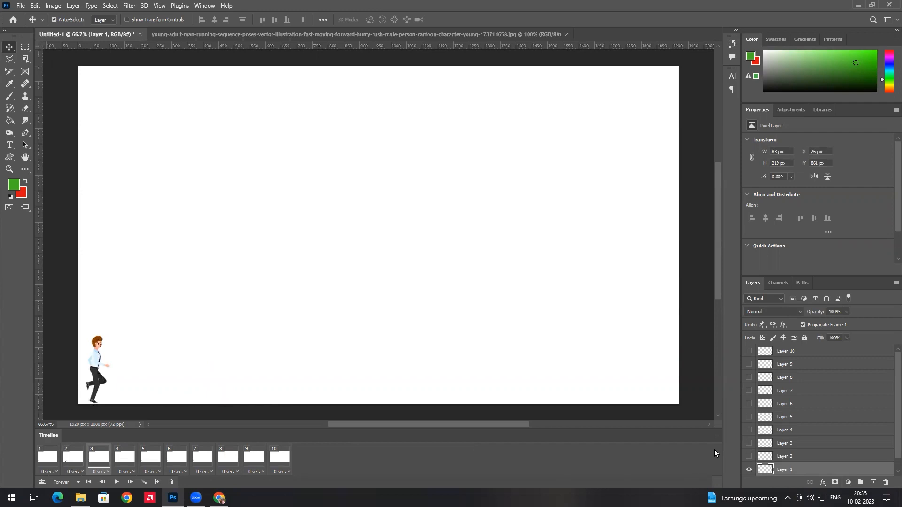
pyautogui.click(749, 443)
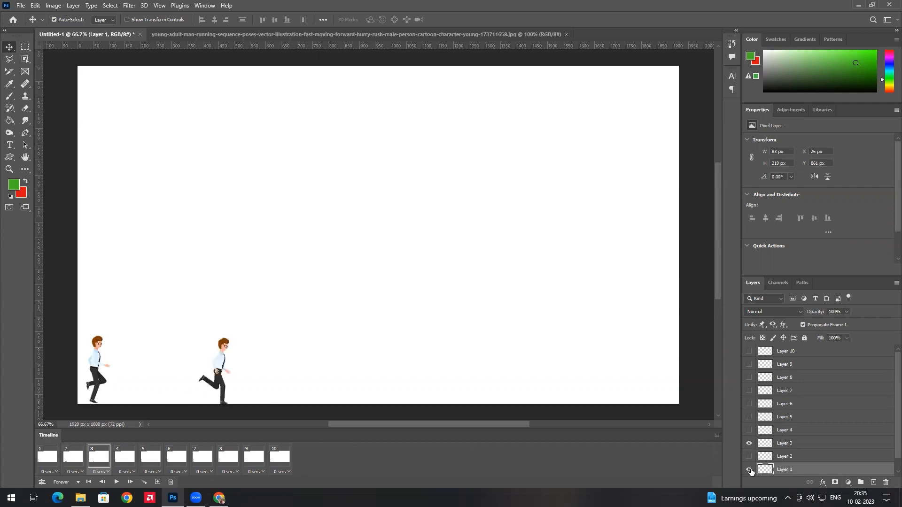
pyautogui.click(749, 470)
pyautogui.click(128, 456)
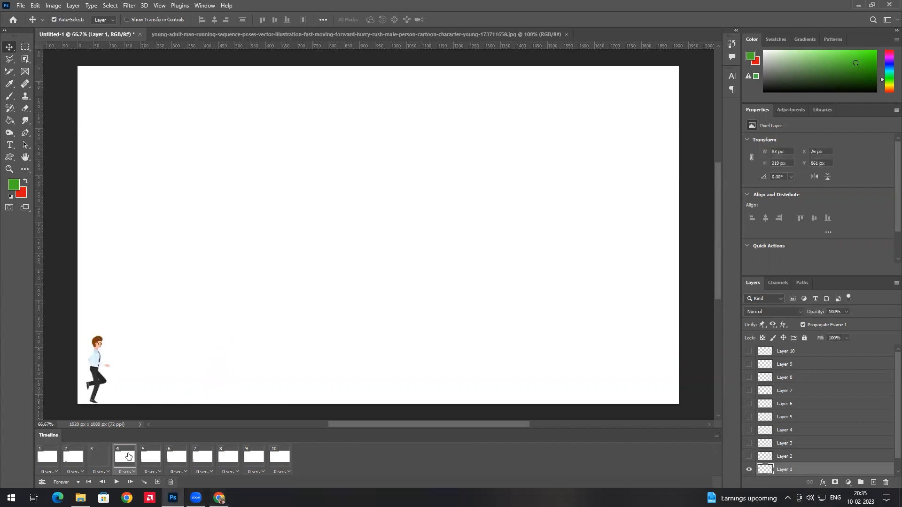
pyautogui.click(749, 430)
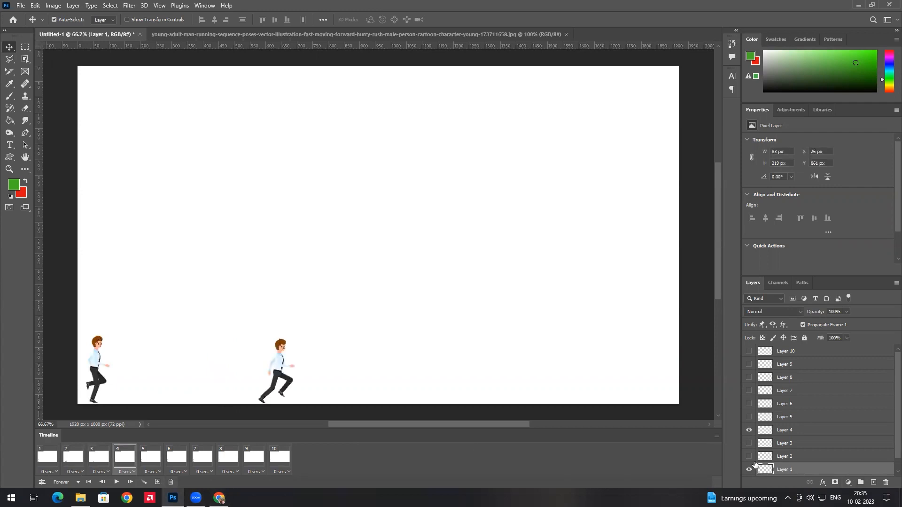
pyautogui.click(749, 469)
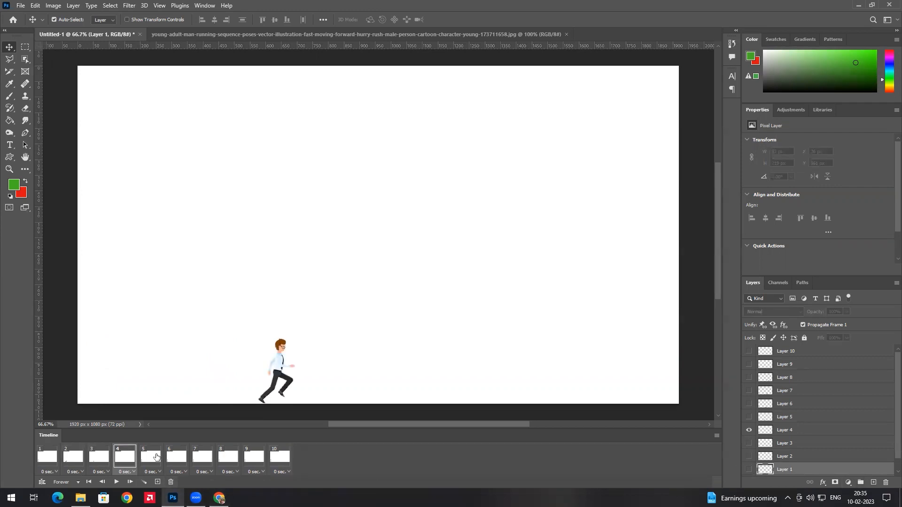
# Set frames 5, 6 and 7 to show only Layers 5, 6 and 7
pyautogui.click(153, 455)
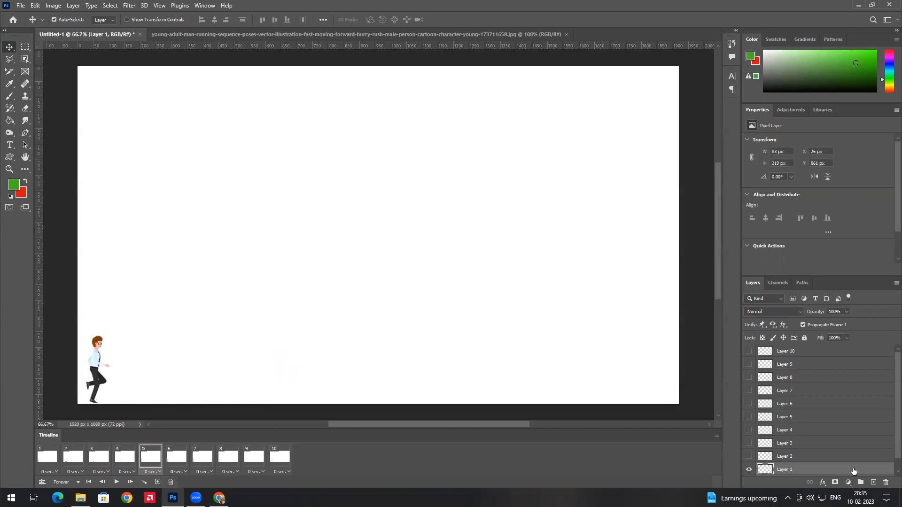
pyautogui.click(749, 417)
pyautogui.click(749, 469)
pyautogui.click(181, 457)
pyautogui.click(749, 404)
pyautogui.click(749, 469)
pyautogui.click(202, 457)
pyautogui.click(749, 390)
pyautogui.click(749, 469)
# Set frames 8, 9 and 10 to show only Layers 8, 9 and 10
pyautogui.click(228, 457)
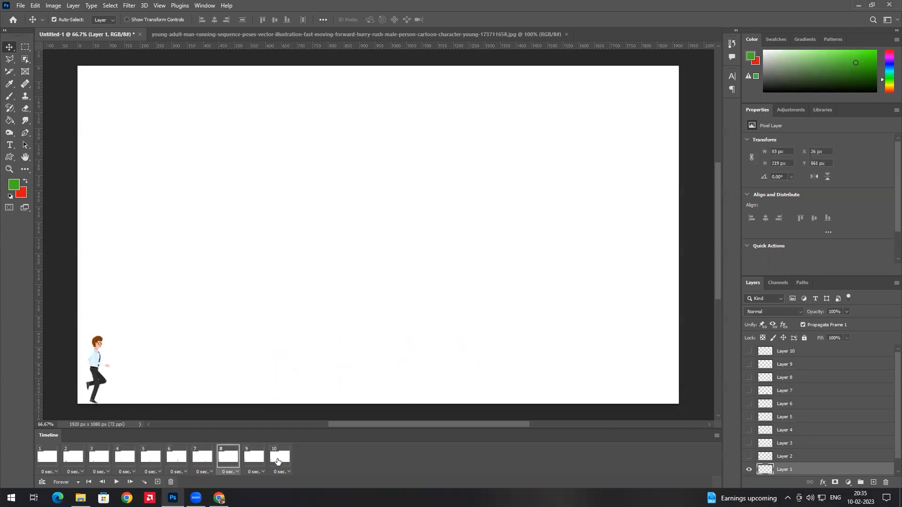
pyautogui.click(749, 377)
pyautogui.click(749, 469)
pyautogui.click(254, 457)
pyautogui.click(749, 469)
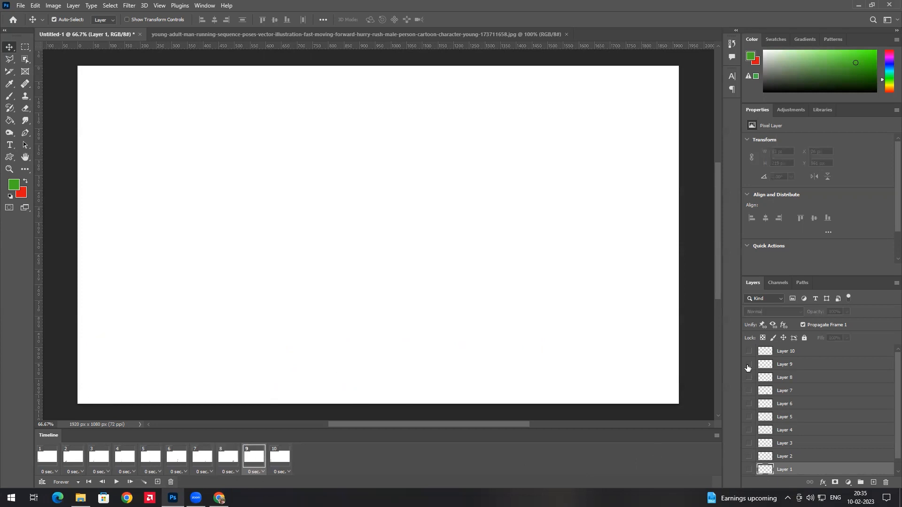
pyautogui.click(749, 364)
pyautogui.click(280, 457)
pyautogui.click(749, 351)
pyautogui.click(749, 470)
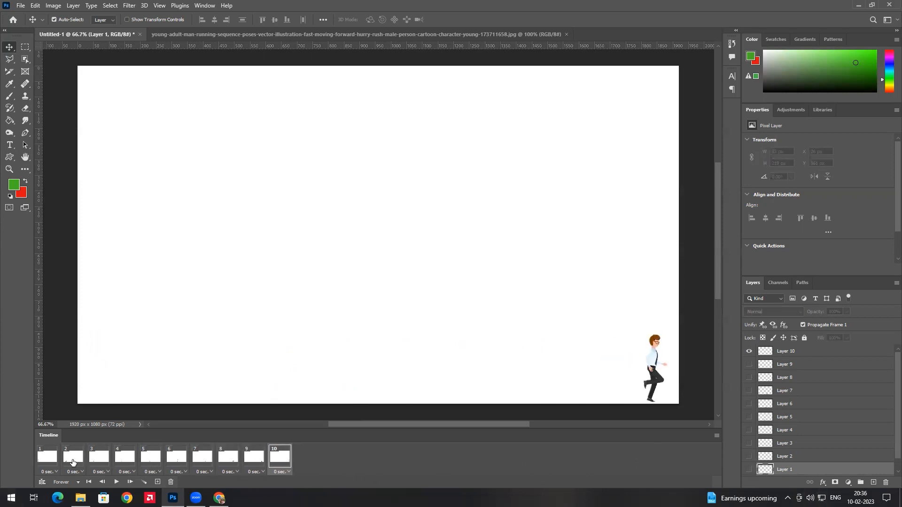
pyautogui.click(47, 456)
pyautogui.click(116, 482)
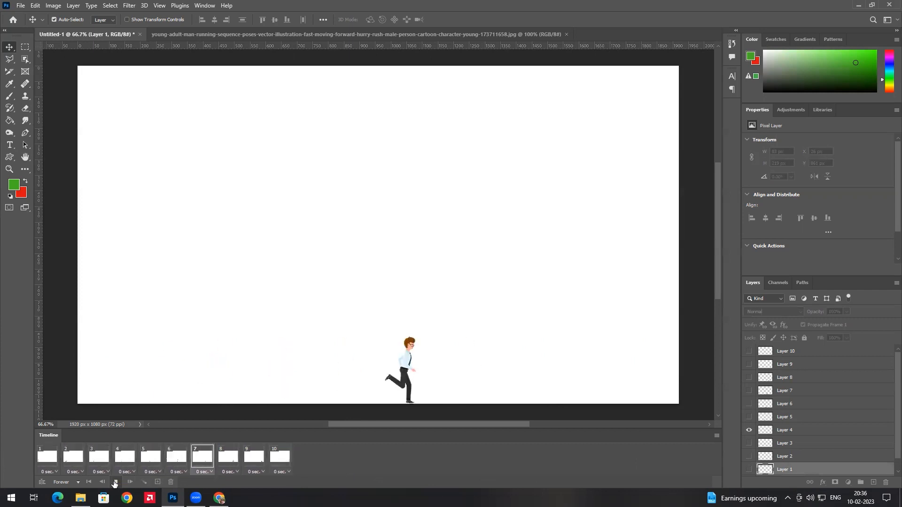
pyautogui.click(116, 482)
pyautogui.click(47, 457)
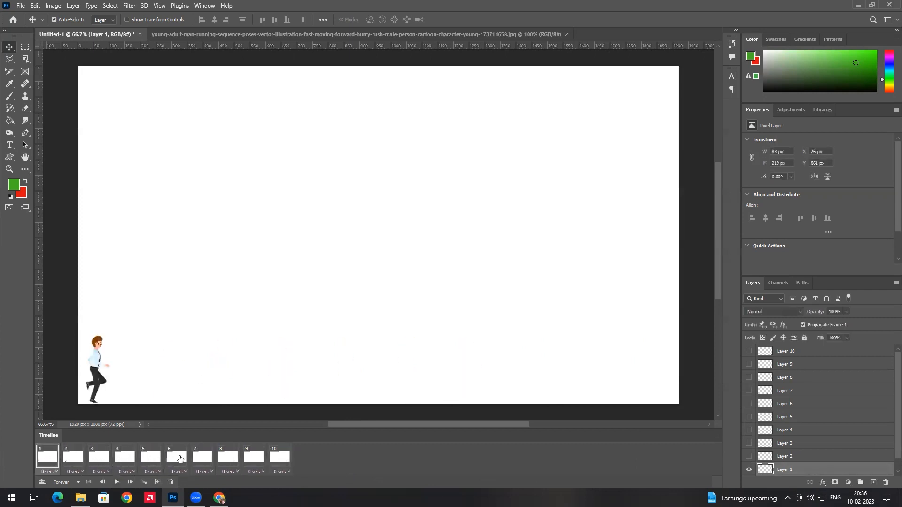
pyautogui.keyDown('shift'); pyautogui.click(287, 451); pyautogui.keyUp('shift')
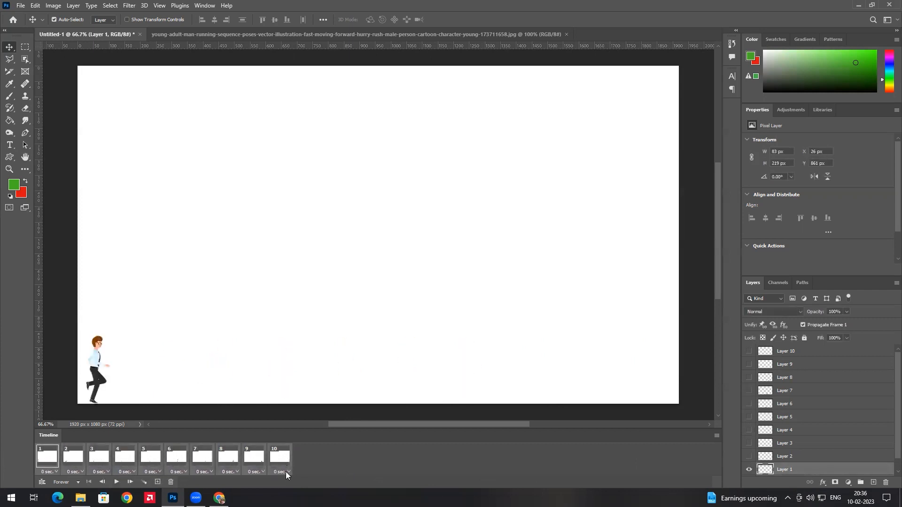
pyautogui.click(286, 471)
pyautogui.click(291, 397)
pyautogui.click(102, 482)
pyautogui.click(117, 482)
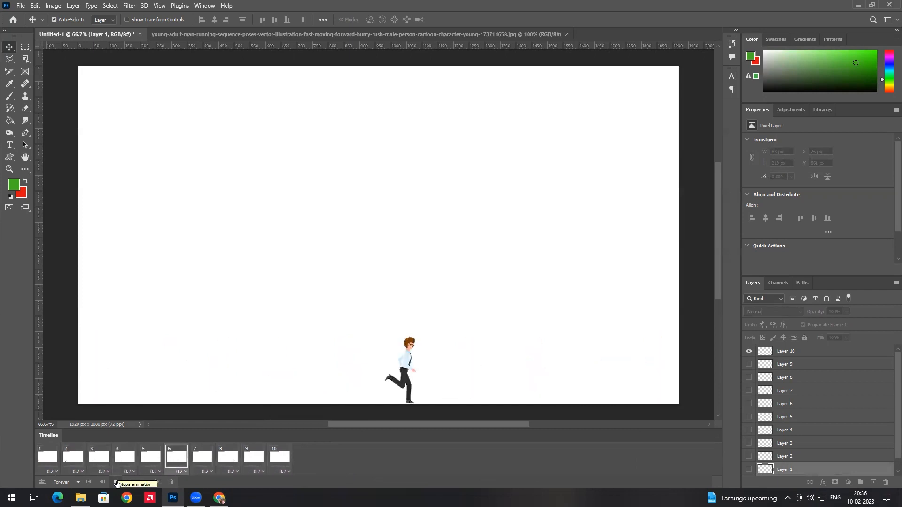
pyautogui.click(117, 482)
pyautogui.click(50, 459)
pyautogui.keyDown('shift'); pyautogui.click(289, 470); pyautogui.keyUp('shift')
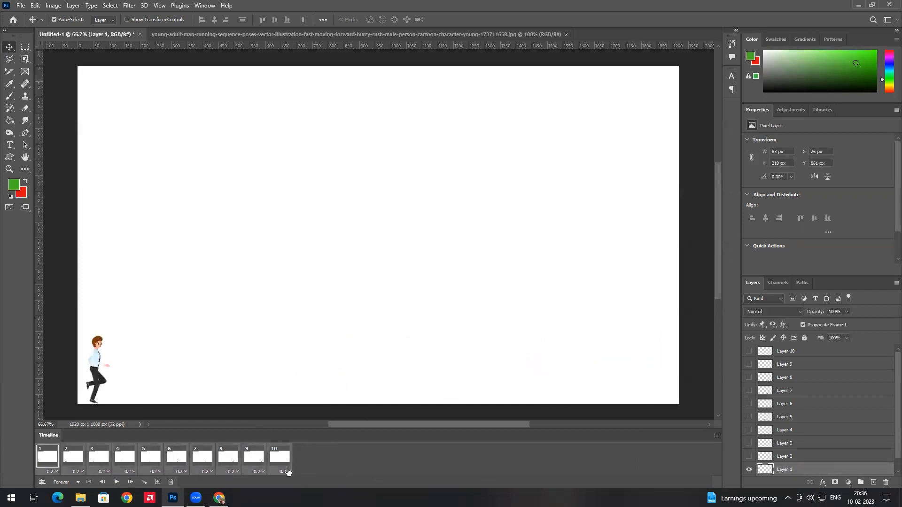
pyautogui.click(288, 470)
pyautogui.click(294, 380)
pyautogui.click(116, 482)
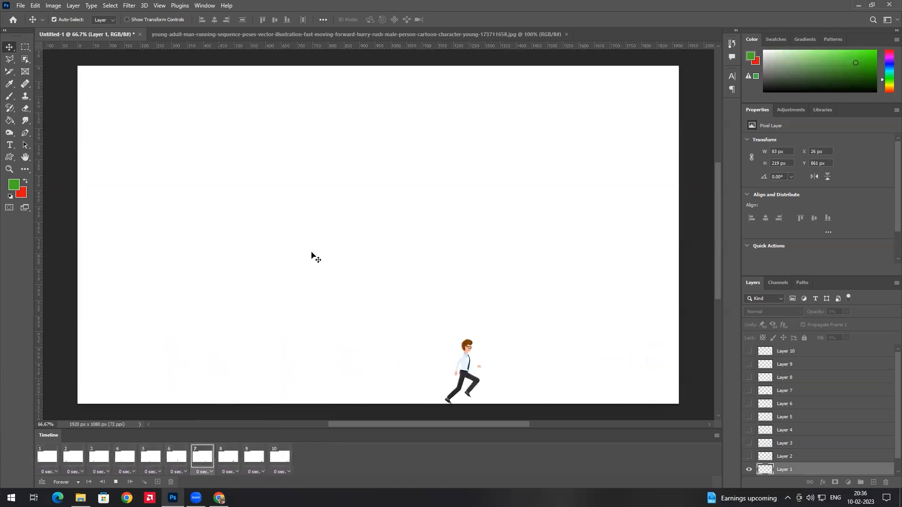
pyautogui.click(116, 481)
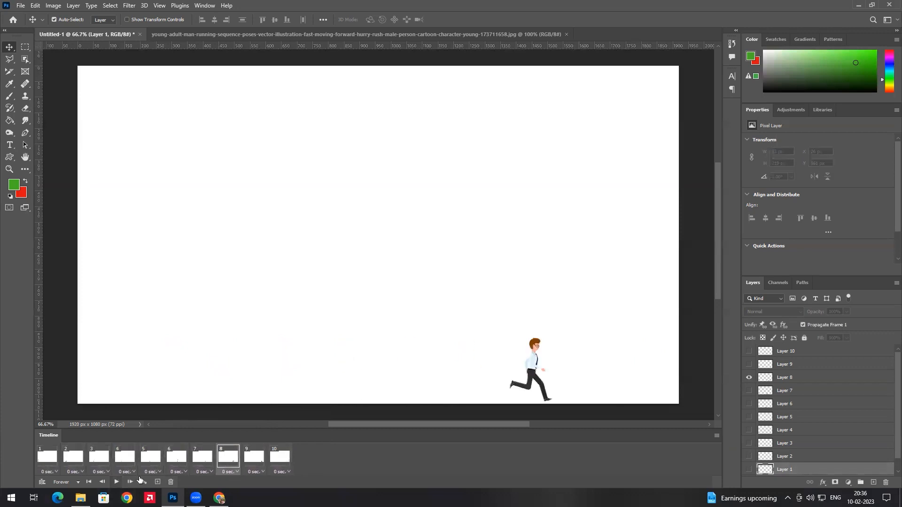
pyautogui.click(49, 462)
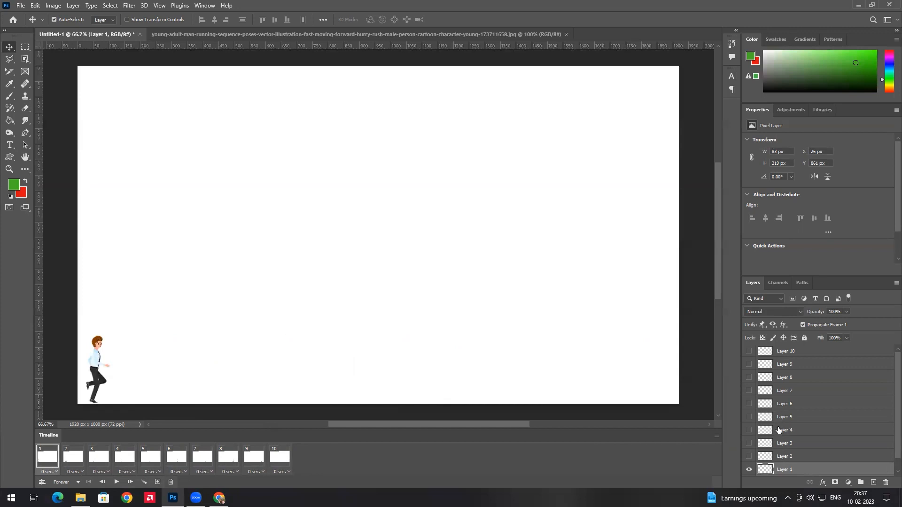
# Place the IMGeneralStore image into the document as an embedded layer
pyautogui.click(17, 6)
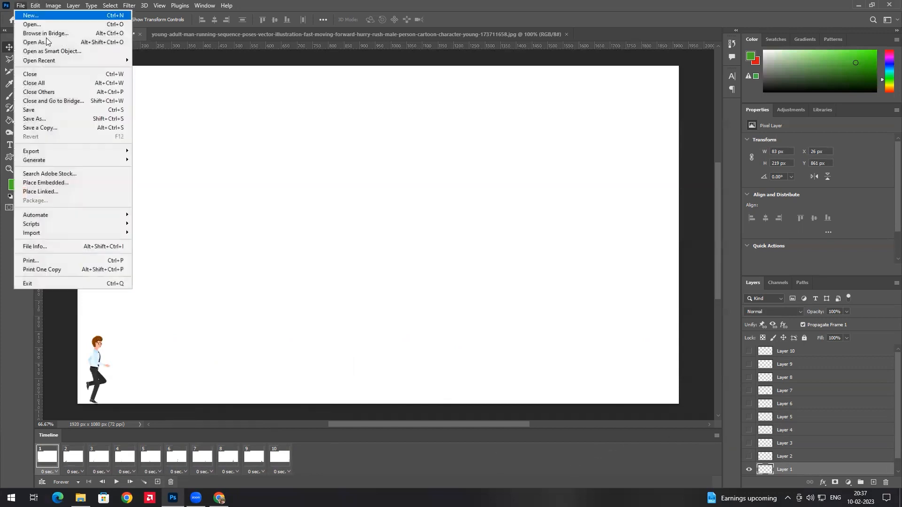
pyautogui.click(80, 183)
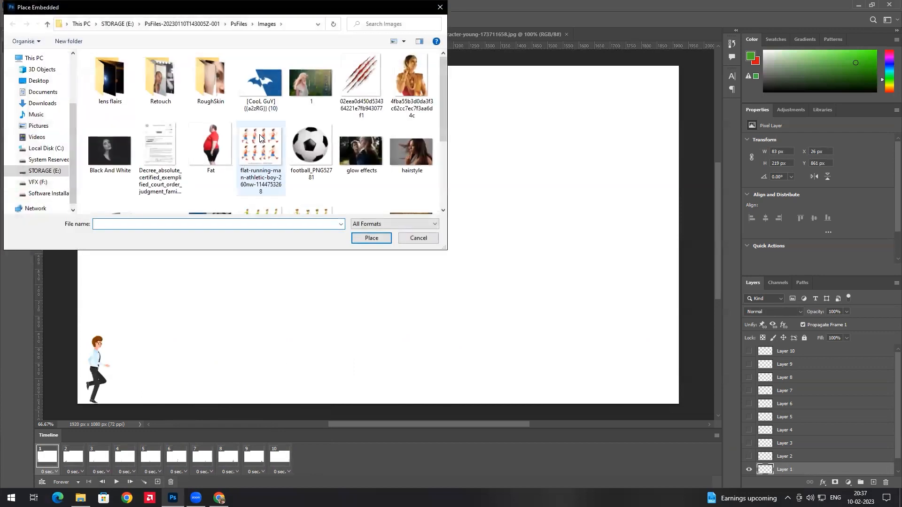
pyautogui.scroll(-1, 320, 140)
pyautogui.click(120, 197)
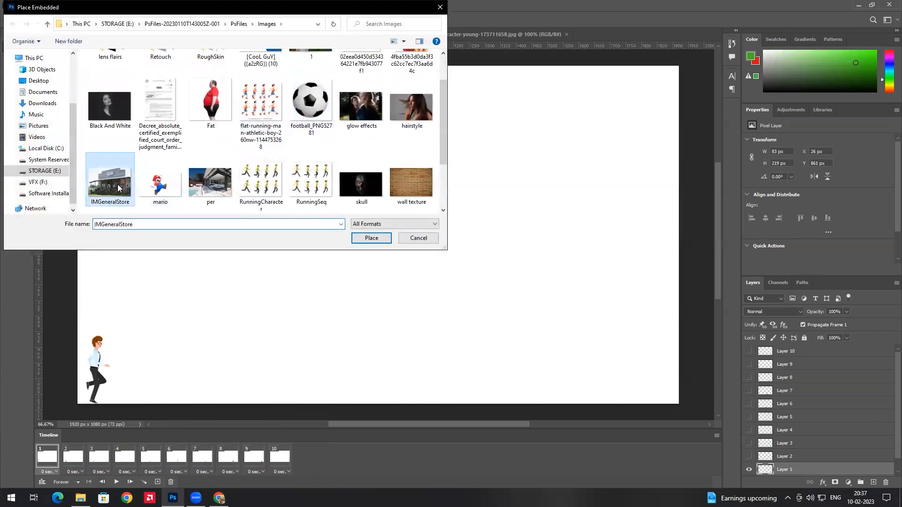
pyautogui.doubleClick(118, 188)
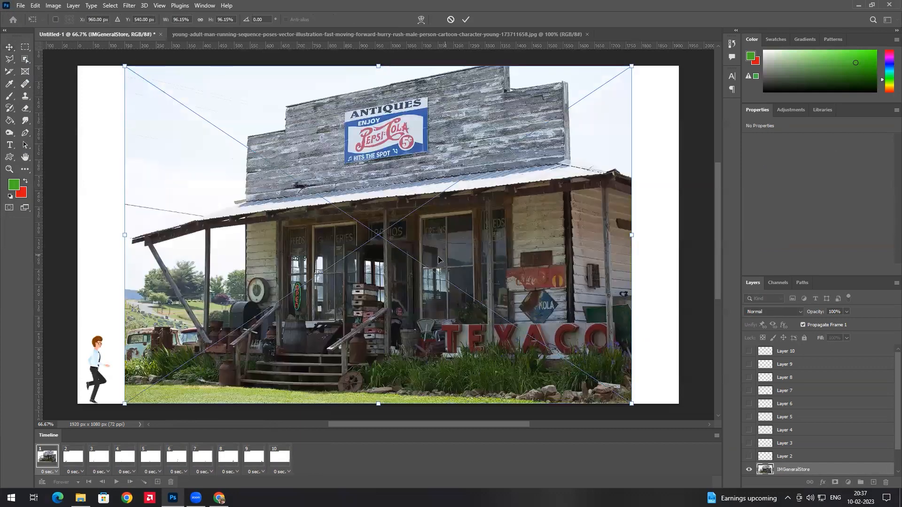
# Align the photo to the canvas's left edge and stretch it across the full 1920 px width
pyautogui.moveTo(432, 289); pyautogui.dragTo(373, 289)
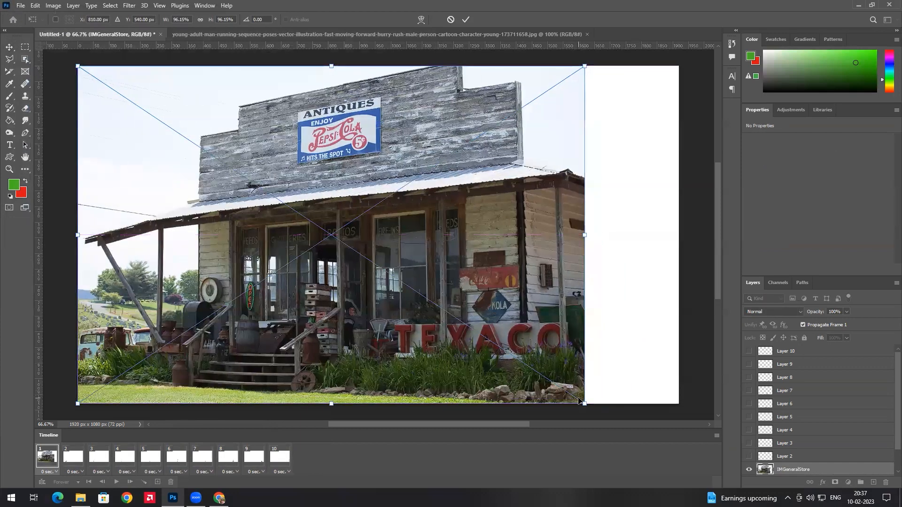
pyautogui.moveTo(586, 405); pyautogui.dragTo(681, 342)
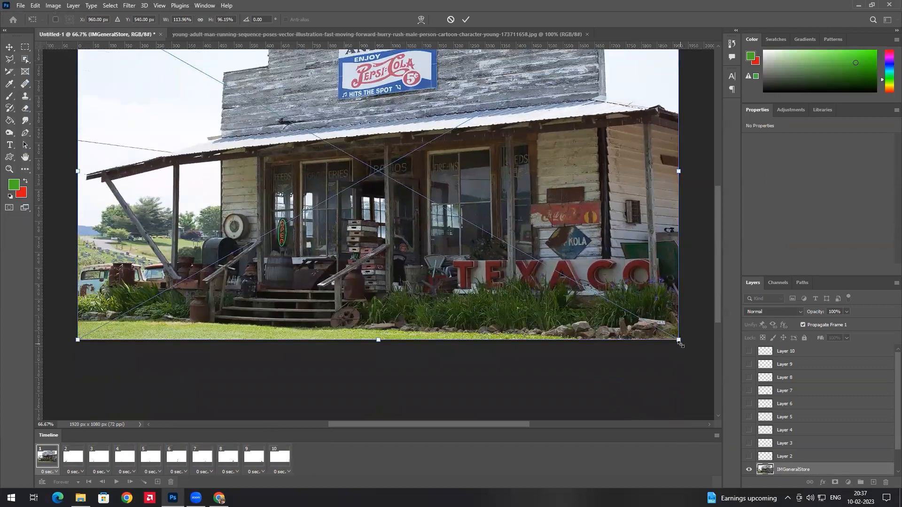
pyautogui.press('Return')
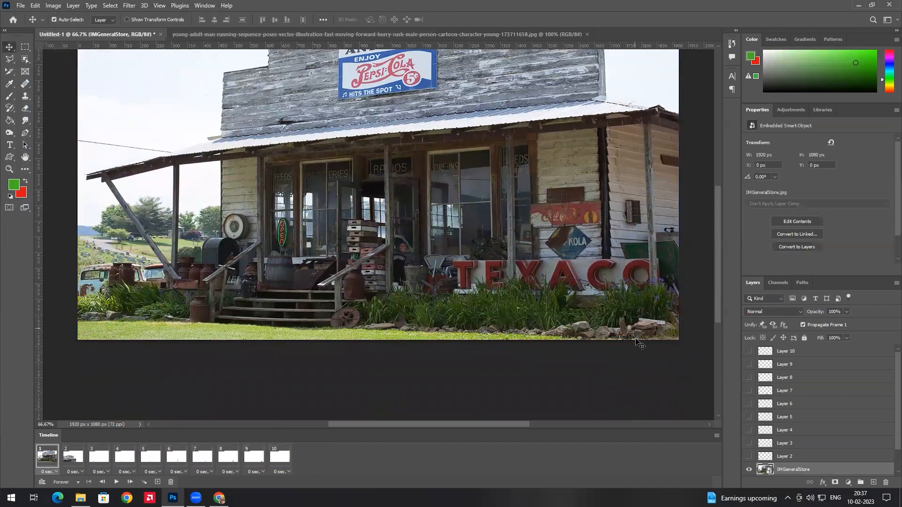
# Reposition the store photo within animation frame 2
pyautogui.click(75, 464)
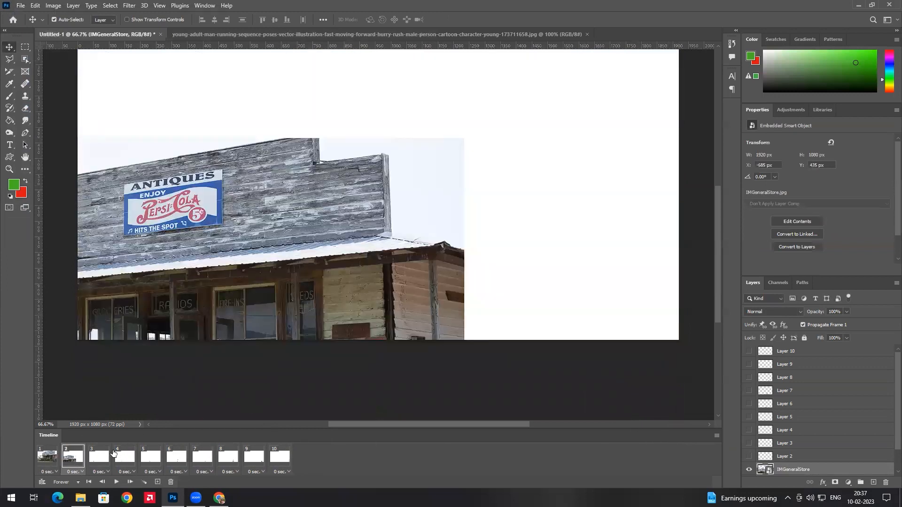
pyautogui.click(110, 454)
pyautogui.click(75, 455)
pyautogui.moveTo(308, 270); pyautogui.dragTo(518, 134)
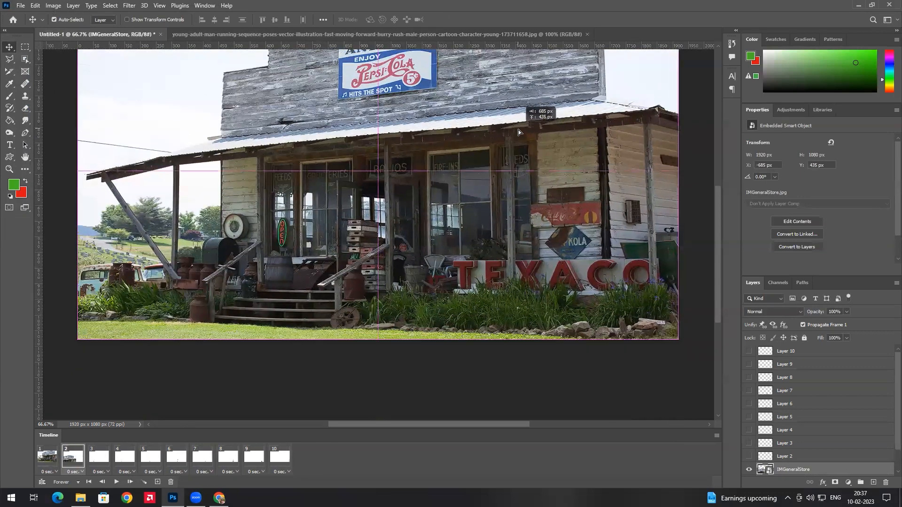
# In frame 3, show the IMGeneralStore layer and move it to fill the canvas at X 0, Y 4 px
pyautogui.click(106, 458)
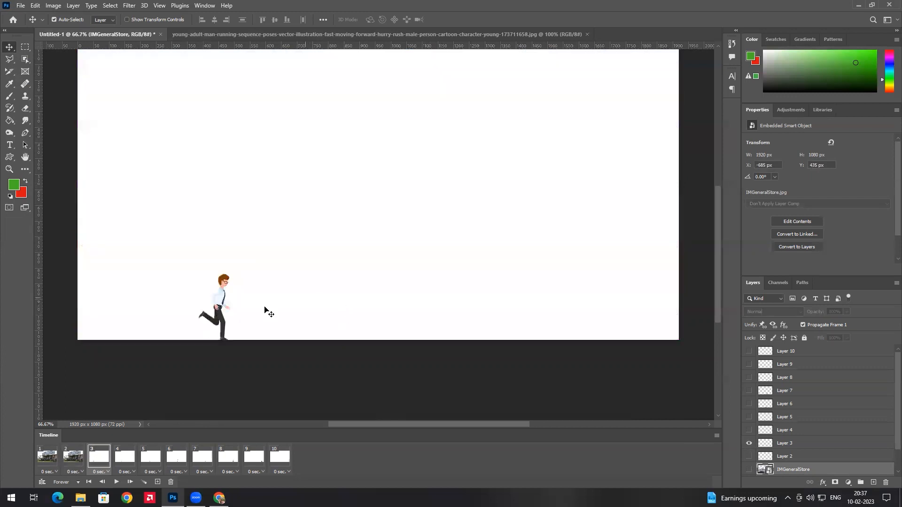
pyautogui.moveTo(196, 335); pyautogui.dragTo(260, 234)
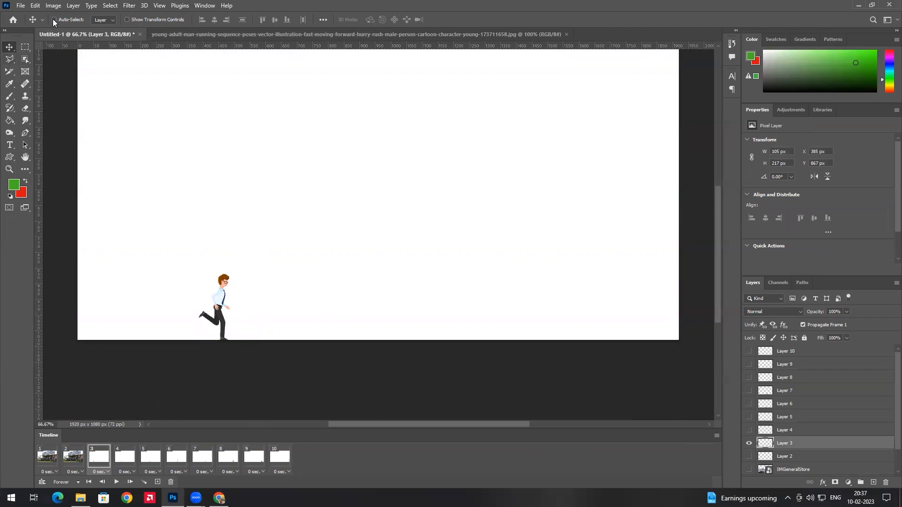
pyautogui.scroll(-2, 797, 447)
pyautogui.click(797, 444)
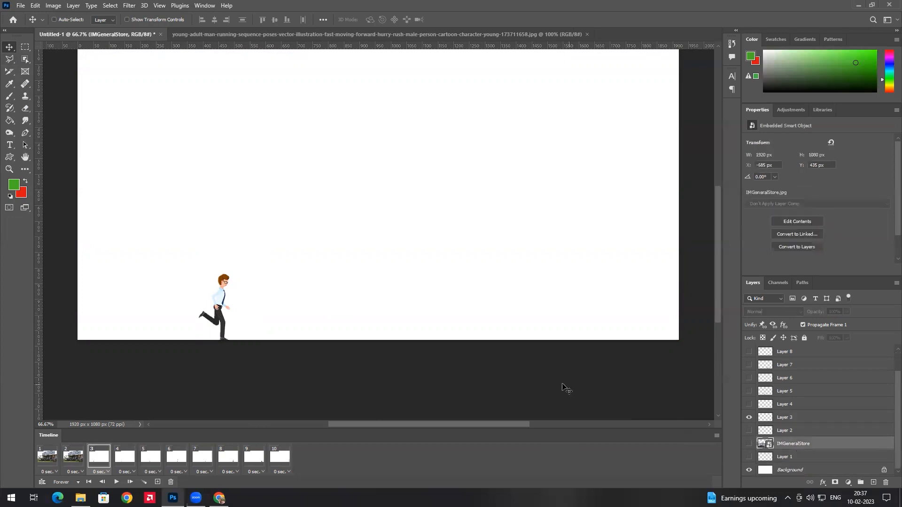
pyautogui.scroll(-1, 277, 294)
pyautogui.scroll(3, 299, 260)
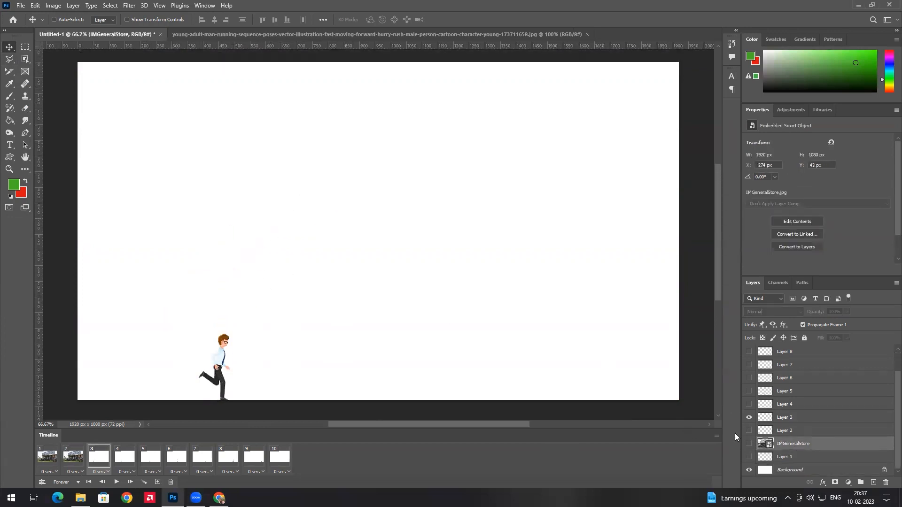
pyautogui.click(747, 445)
pyautogui.moveTo(186, 245); pyautogui.dragTo(287, 259)
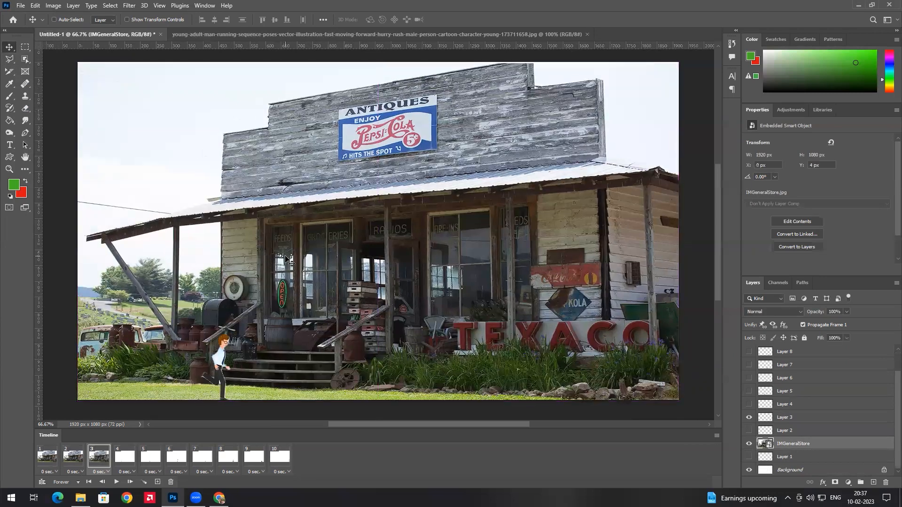